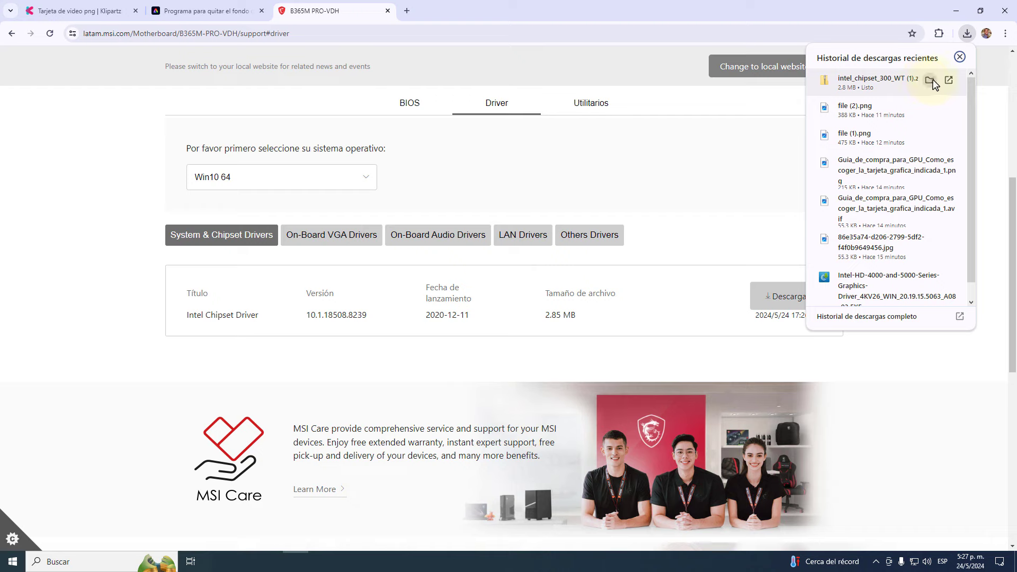
Step: Extract the downloaded intel_chipset_300_WT (1) archive into its suggested folder within Downloads
{"action": "left_click", "coordinate": [956, 11]}
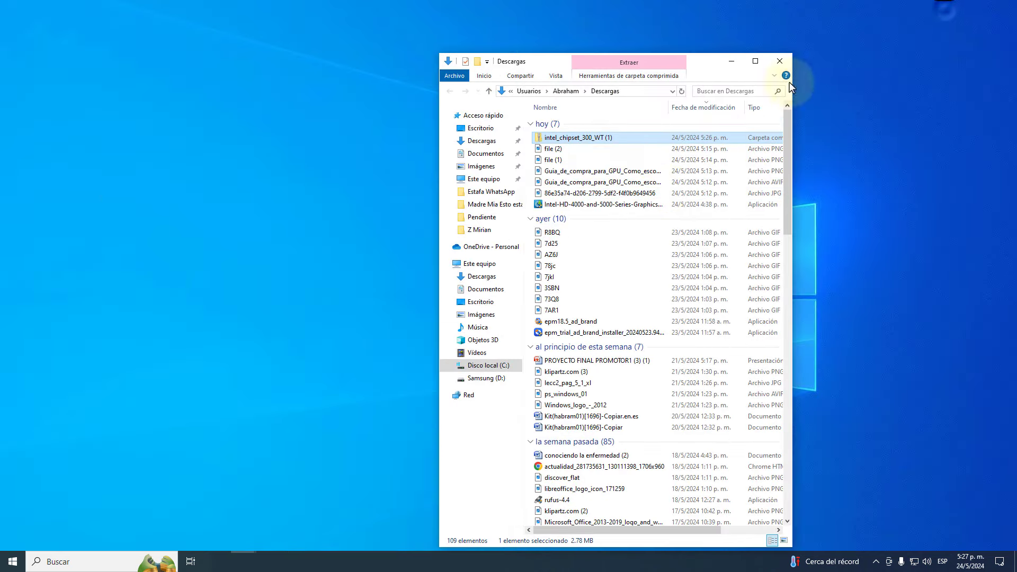
{"action": "double_click", "coordinate": [583, 138]}
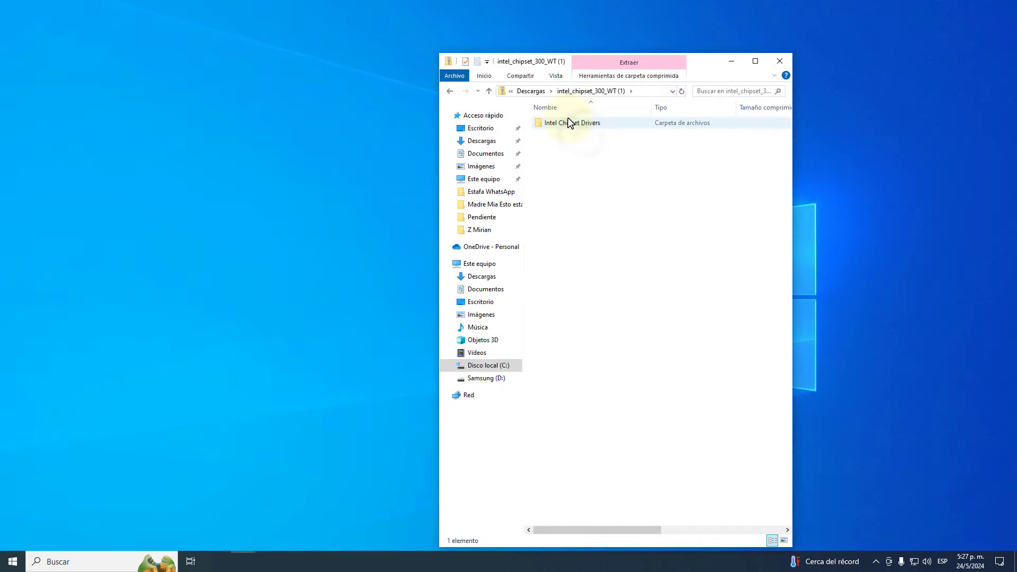
{"action": "double_click", "coordinate": [568, 122]}
{"action": "double_click", "coordinate": [563, 147]}
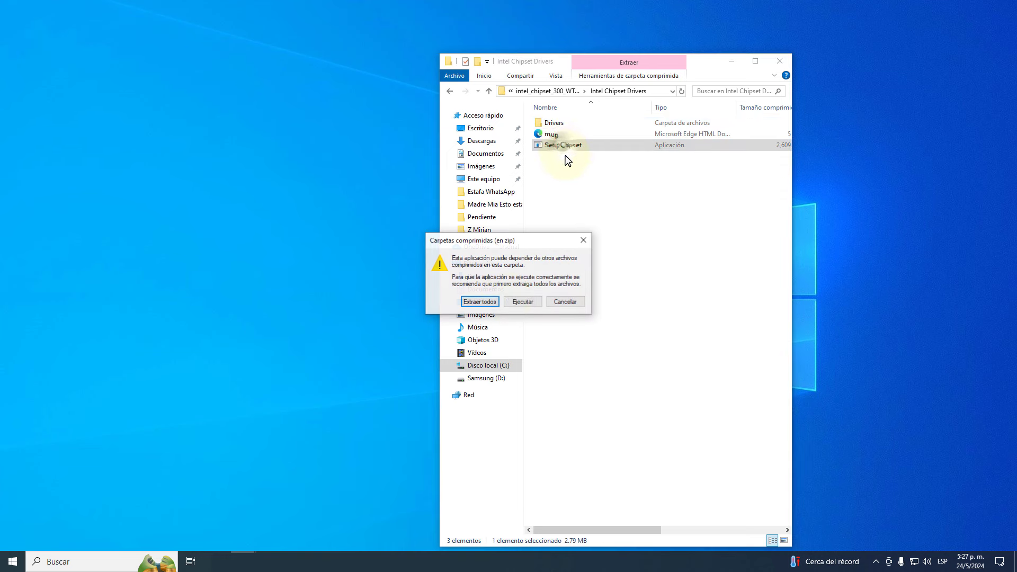
{"action": "left_click", "coordinate": [464, 299]}
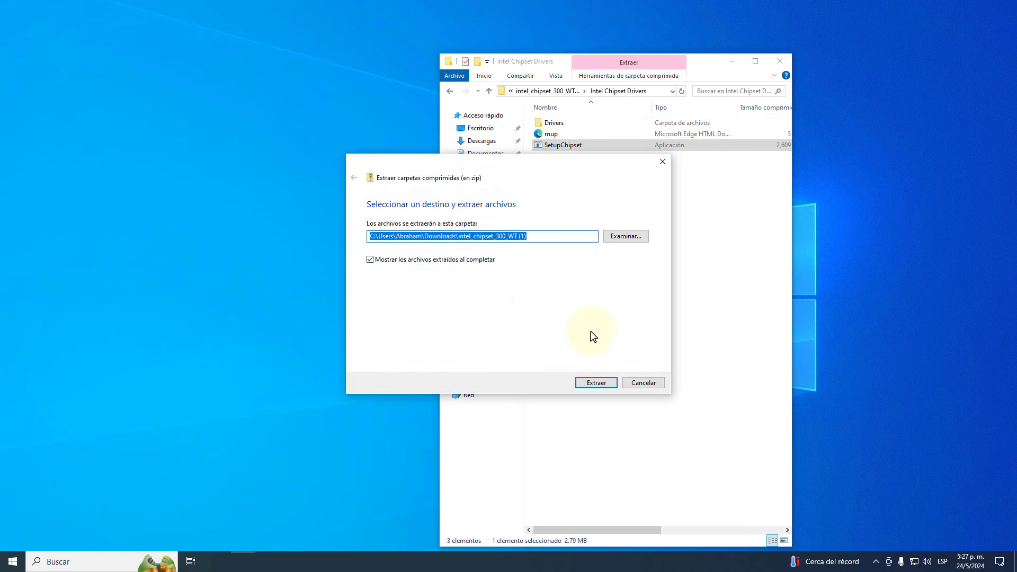
{"action": "left_click", "coordinate": [736, 64]}
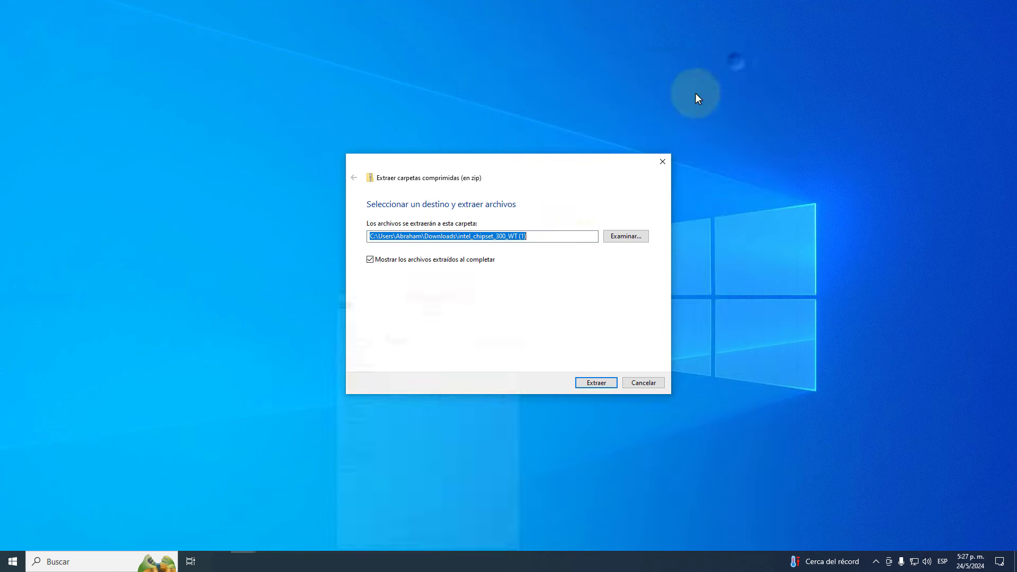
{"action": "left_click", "coordinate": [596, 383]}
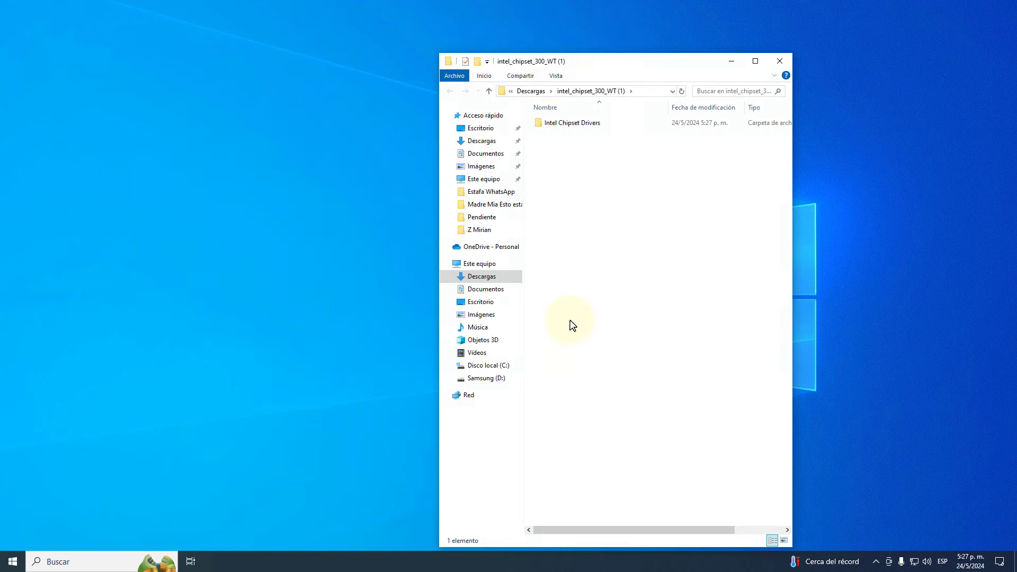
Step: Run SetupChipset from the extracted Intel Chipset Drivers folder, accept the license agreement and install the Intel chipset device software
{"action": "double_click", "coordinate": [562, 124]}
{"action": "double_click", "coordinate": [563, 145]}
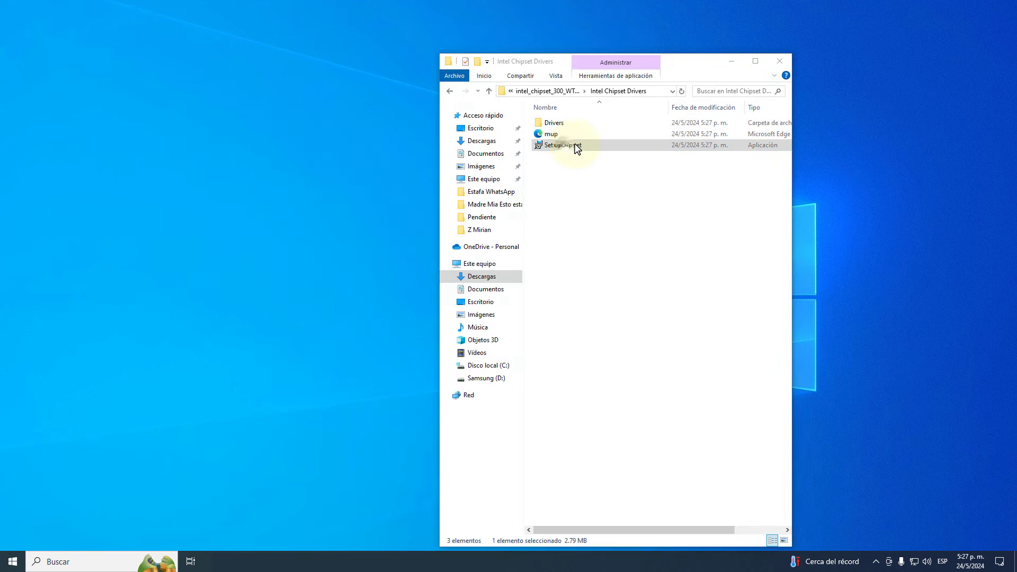
{"action": "left_click", "coordinate": [733, 62]}
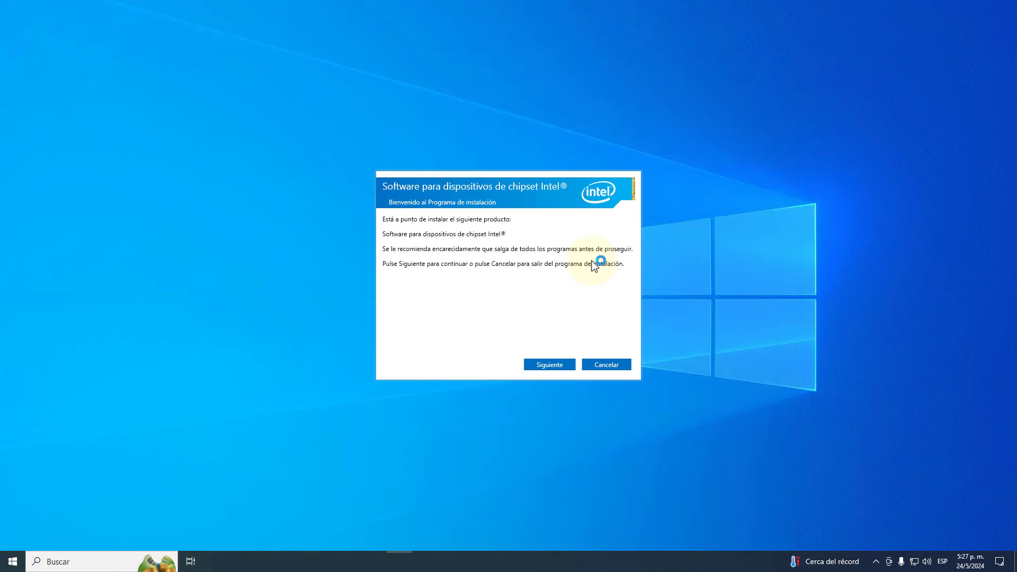
{"action": "left_click", "coordinate": [554, 365]}
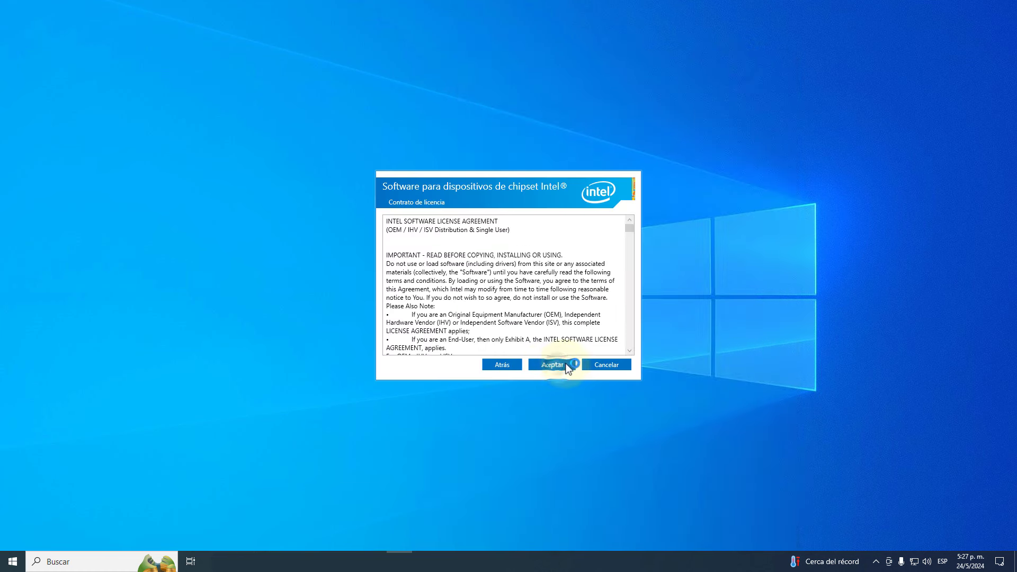
{"action": "left_click", "coordinate": [551, 368]}
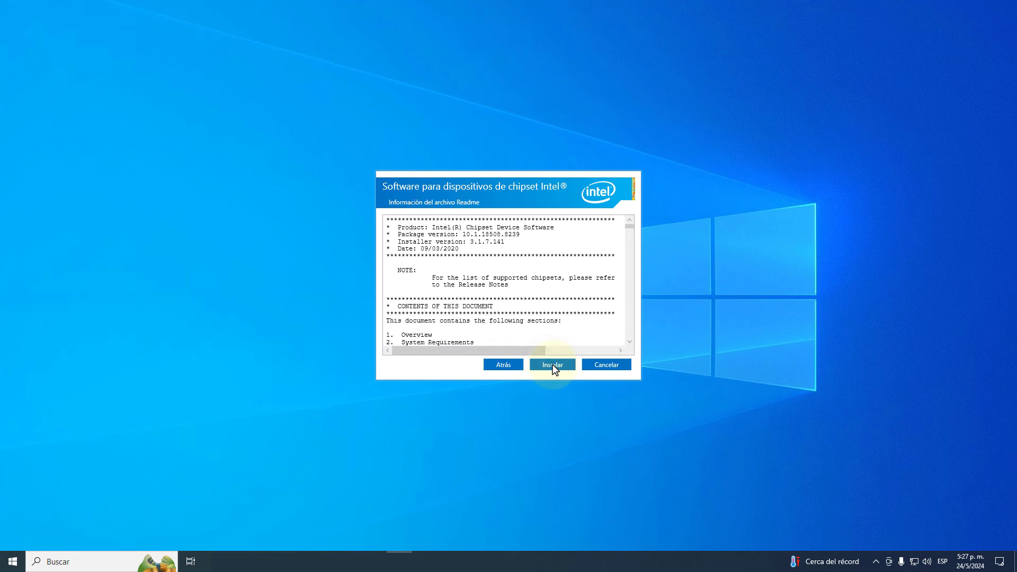
{"action": "left_click", "coordinate": [572, 365]}
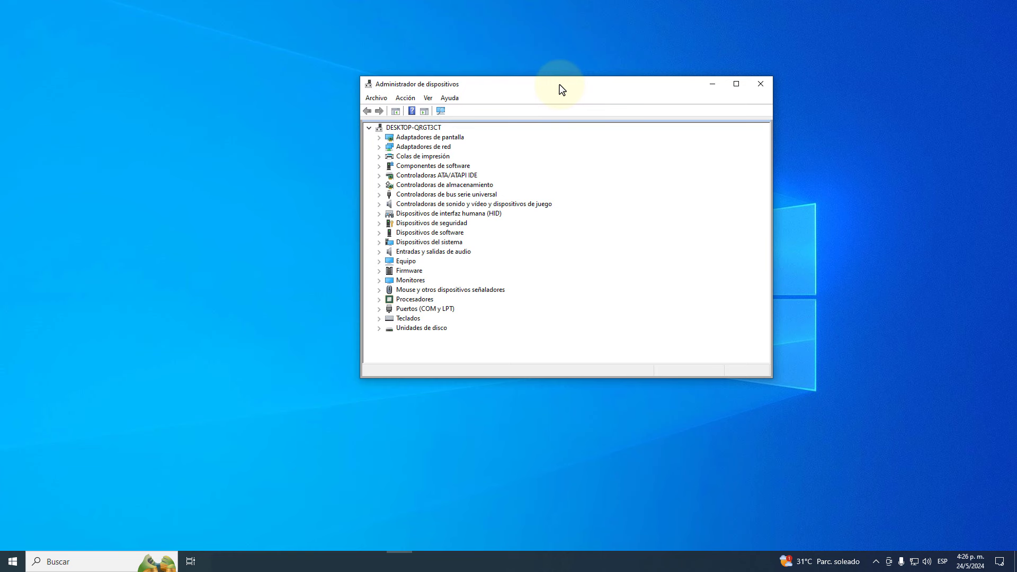
Step: Reopen Device Manager and expand the display adapters to check the installed graphics card
{"action": "left_click_drag", "start_coordinate": [567, 88], "coordinate": [538, 101]}
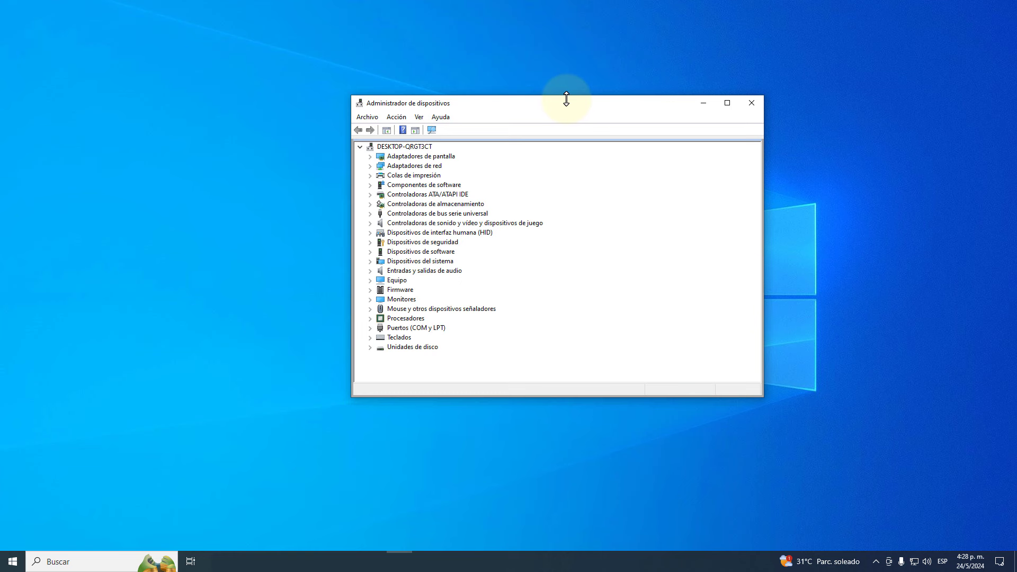
{"action": "left_click", "coordinate": [751, 103]}
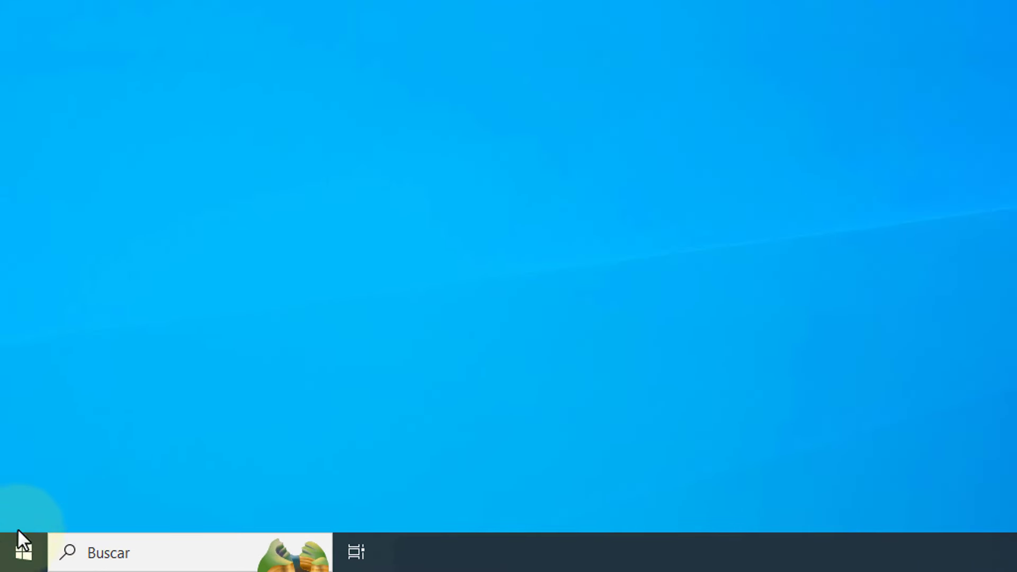
{"action": "right_click", "coordinate": [21, 561]}
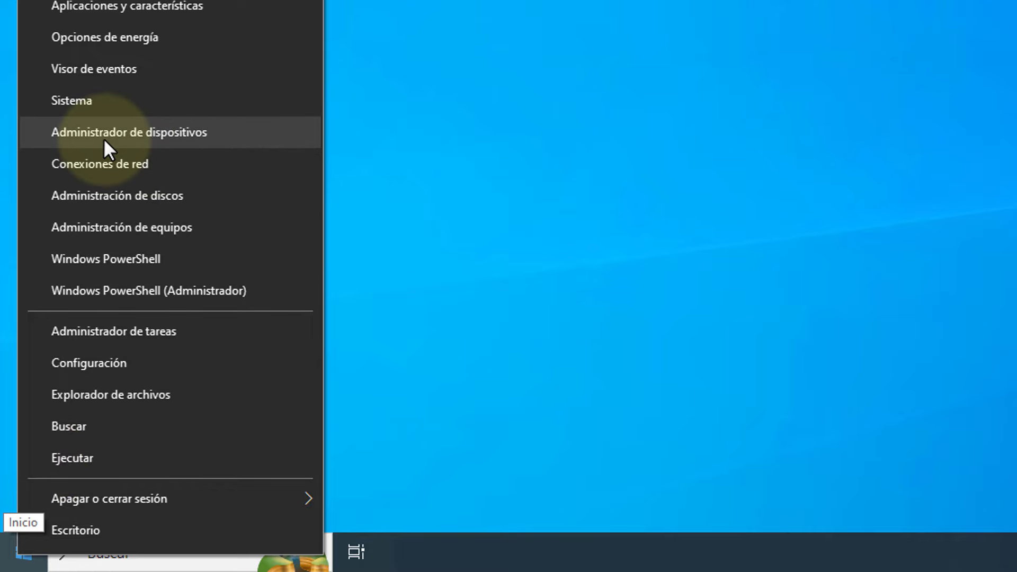
{"action": "left_click", "coordinate": [178, 132]}
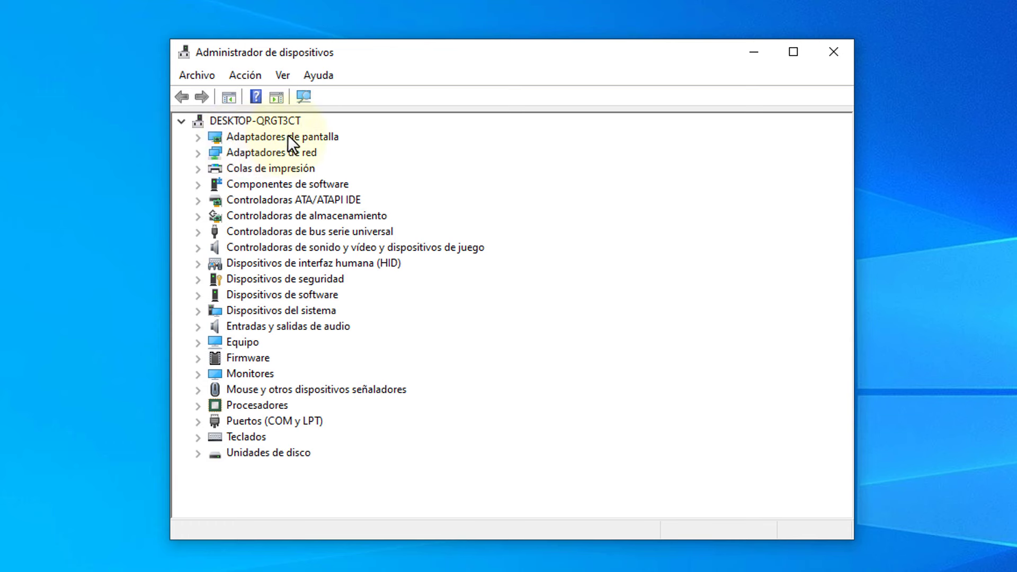
{"action": "left_click", "coordinate": [198, 137]}
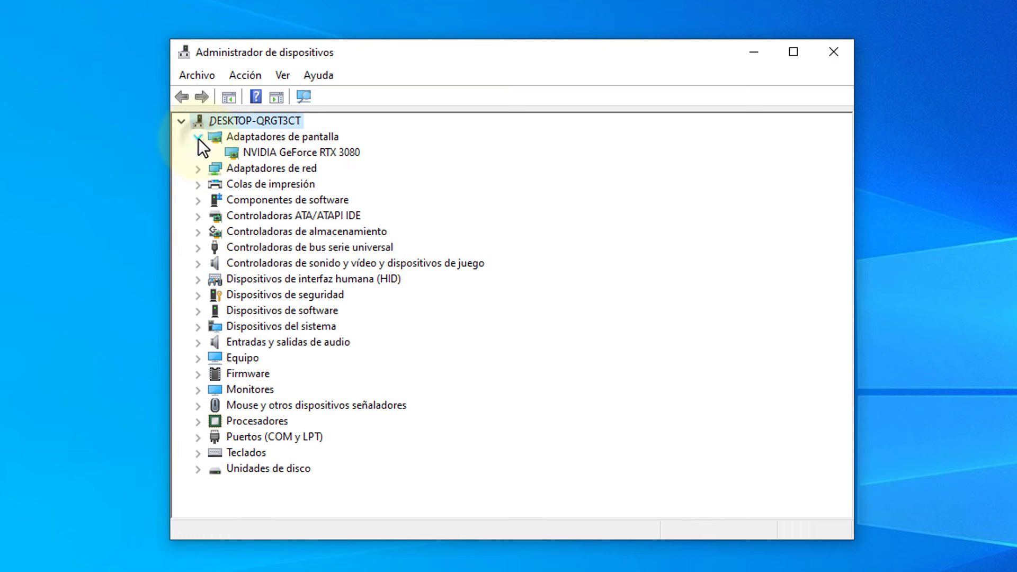
{"action": "left_click", "coordinate": [295, 150]}
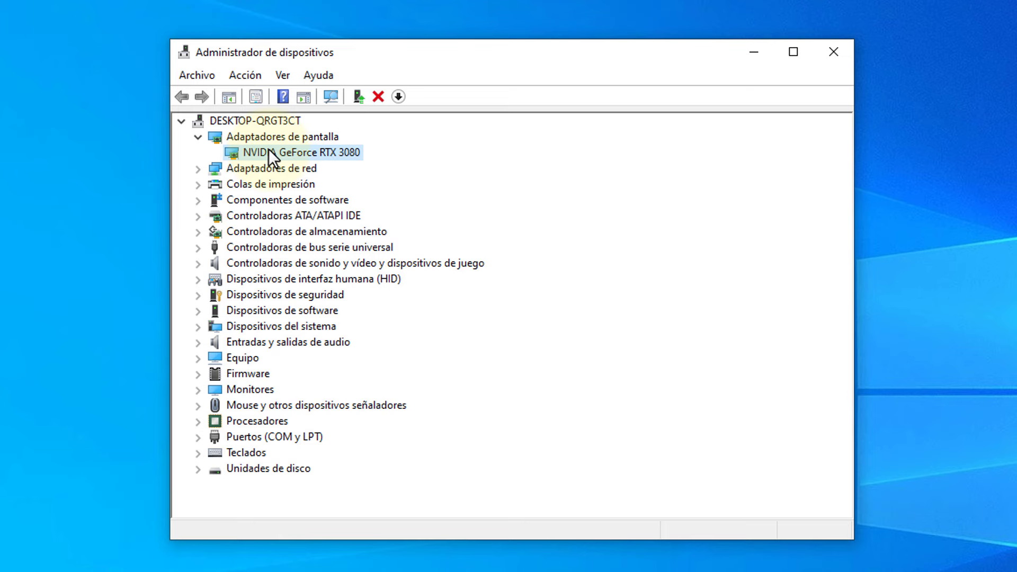
{"action": "left_click_drag", "start_coordinate": [591, 53], "coordinate": [666, 54]}
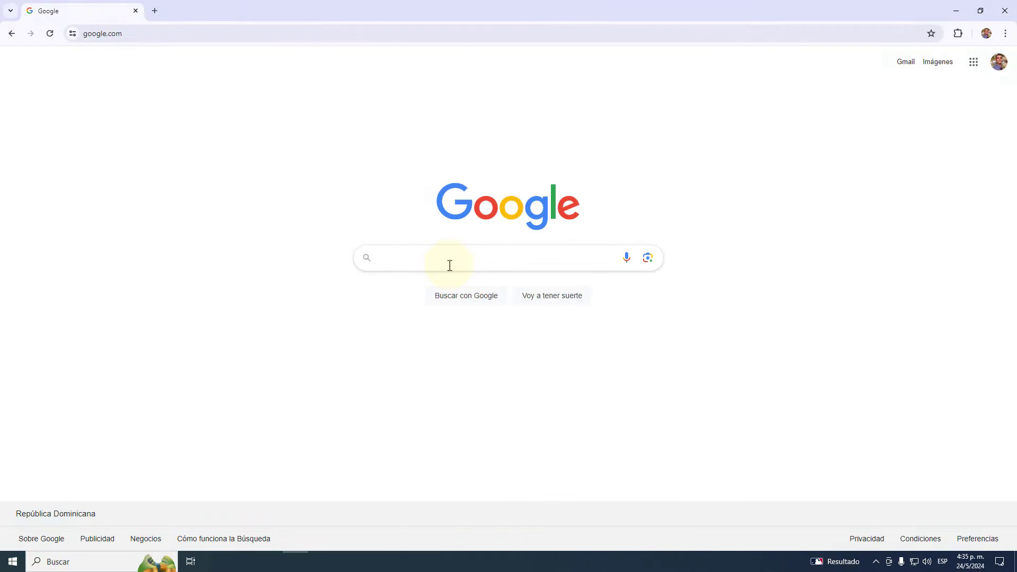
Step: Search Google in the browser for "dell optiplex 3030 aio"
{"action": "left_click", "coordinate": [448, 259]}
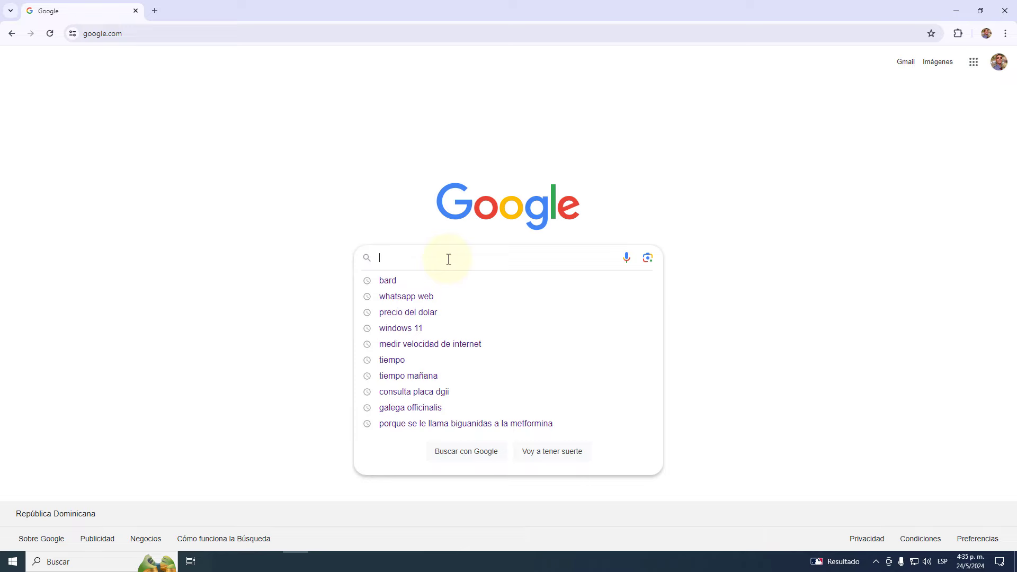
{"action": "type", "text": "dell "}
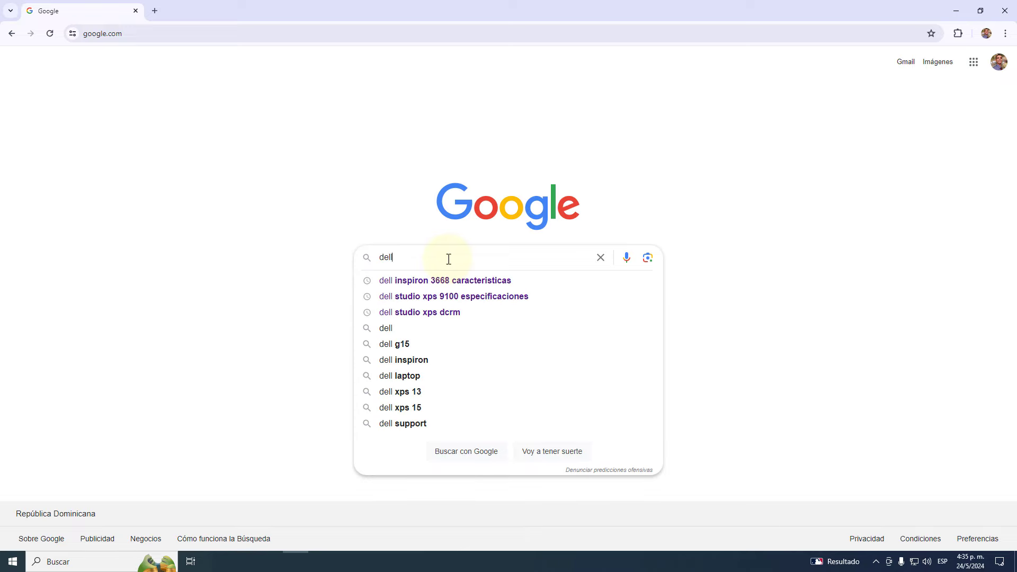
{"action": "type", "text": "o"}
{"action": "key", "text": "Down"}
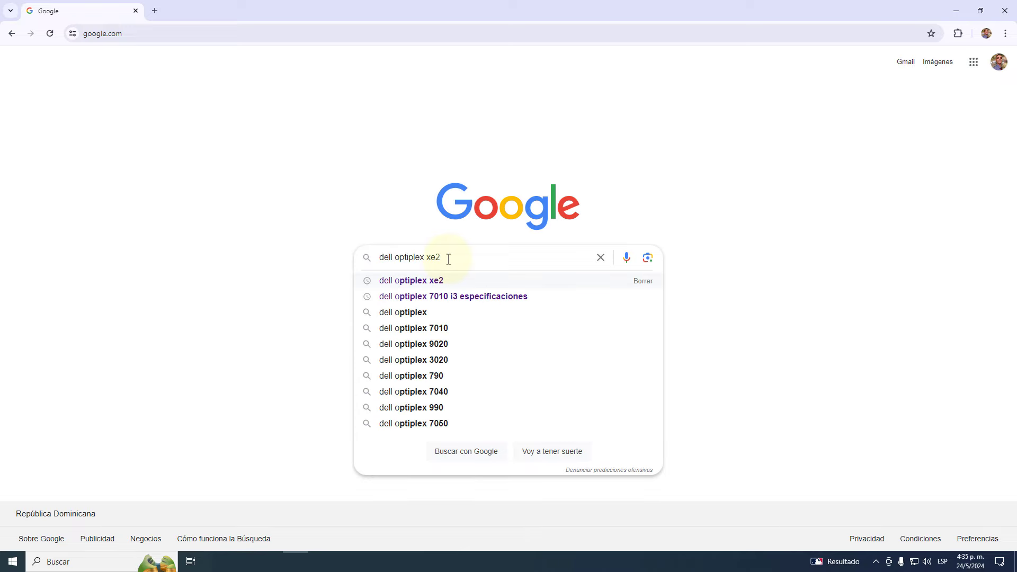
{"action": "key", "text": "BackSpace"}
{"action": "key", "text": "BackSpace"}
{"action": "key", "text": "BackSpace"}
{"action": "type", "text": "3"}
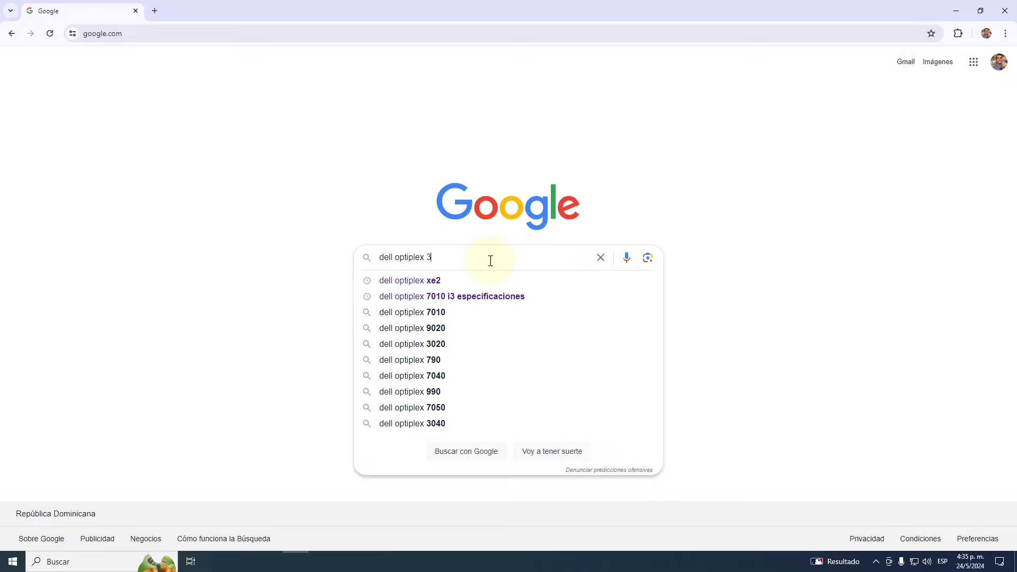
{"action": "type", "text": "030 aio"}
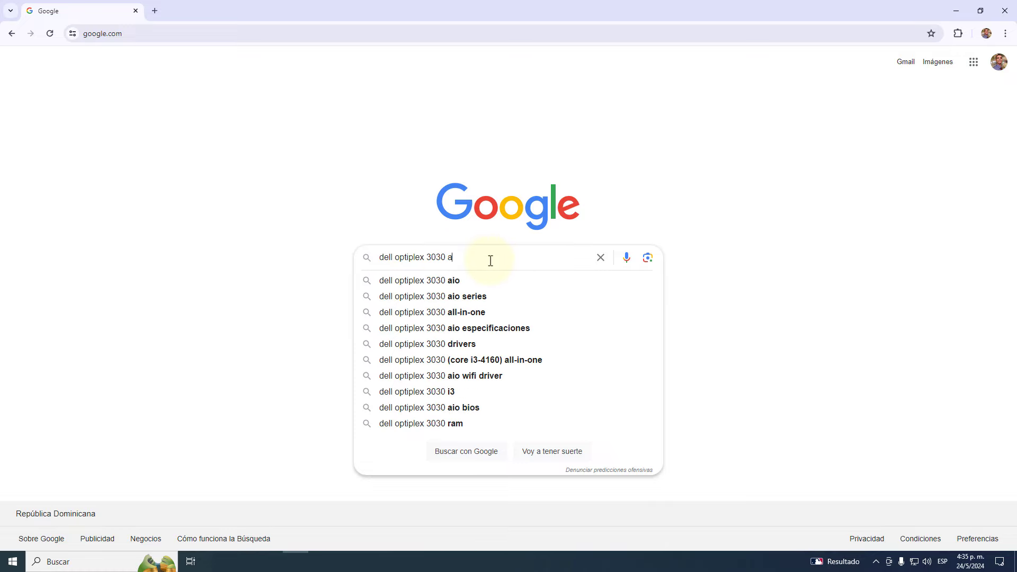
{"action": "key", "text": "Return"}
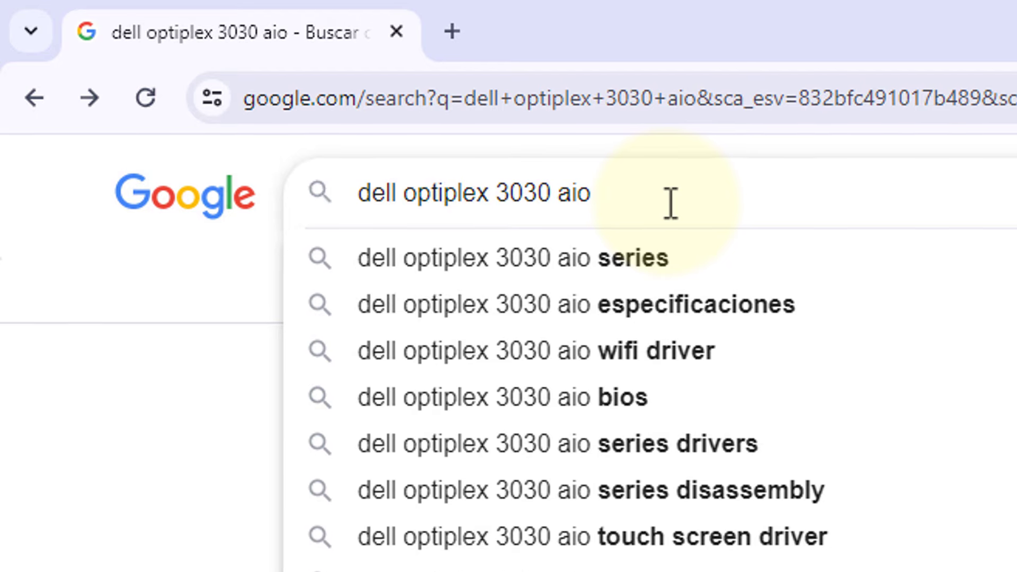
Step: Refine the search to "dell optiplex 3030 aio descargar drivers" and open Dell's support page for the OptiPlex 3030 All-In-One
{"action": "type", "text": "descargar drive"}
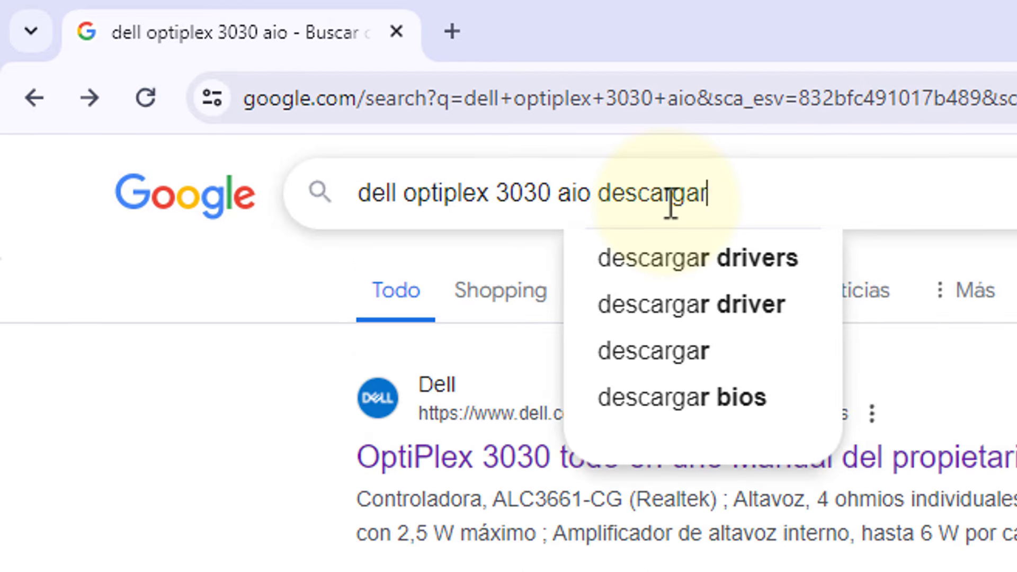
{"action": "type", "text": "s"}
{"action": "key", "text": "Return"}
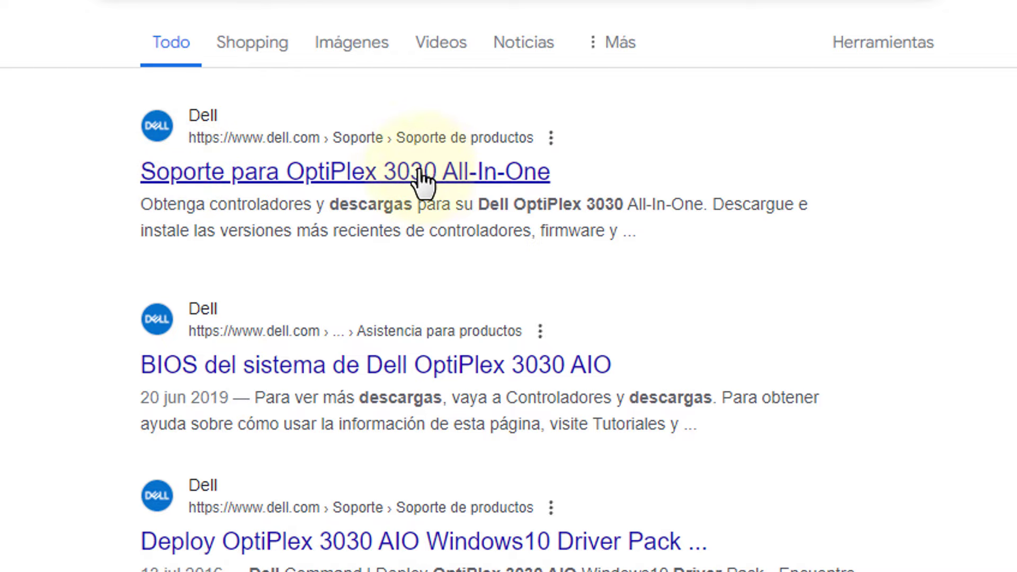
{"action": "left_click", "coordinate": [280, 181]}
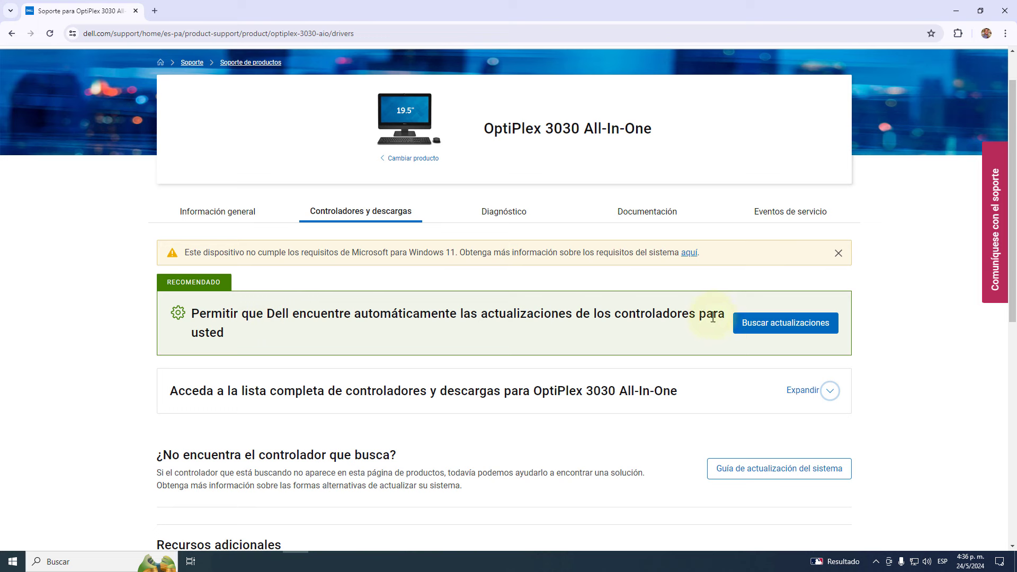
Step: Expand the complete list of drivers and downloads and choose Windows 10, 64-bit as the operating system
{"action": "left_click", "coordinate": [829, 395]}
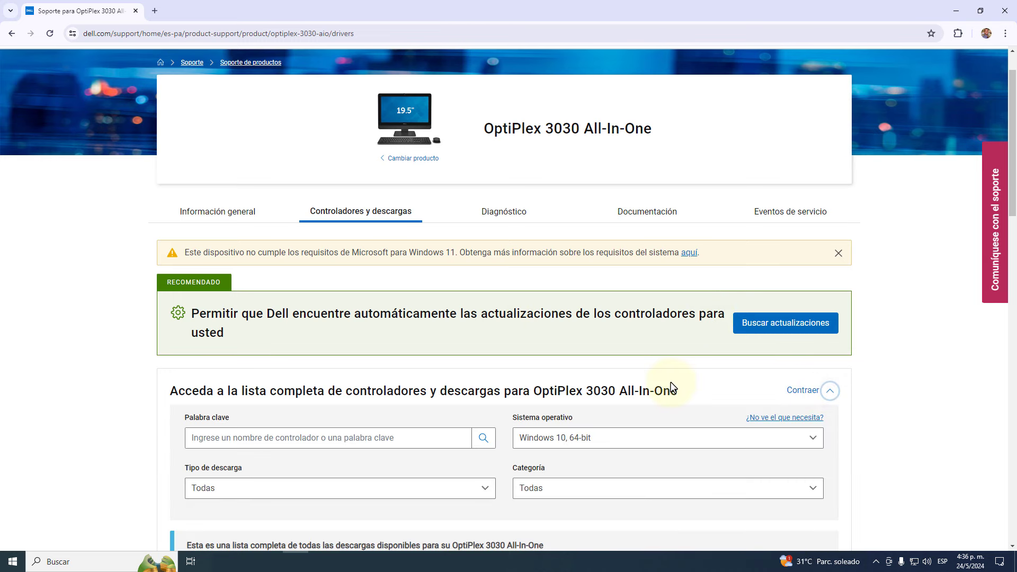
{"action": "scroll", "coordinate": [671, 388], "scroll_direction": "down", "scroll_amount": 2}
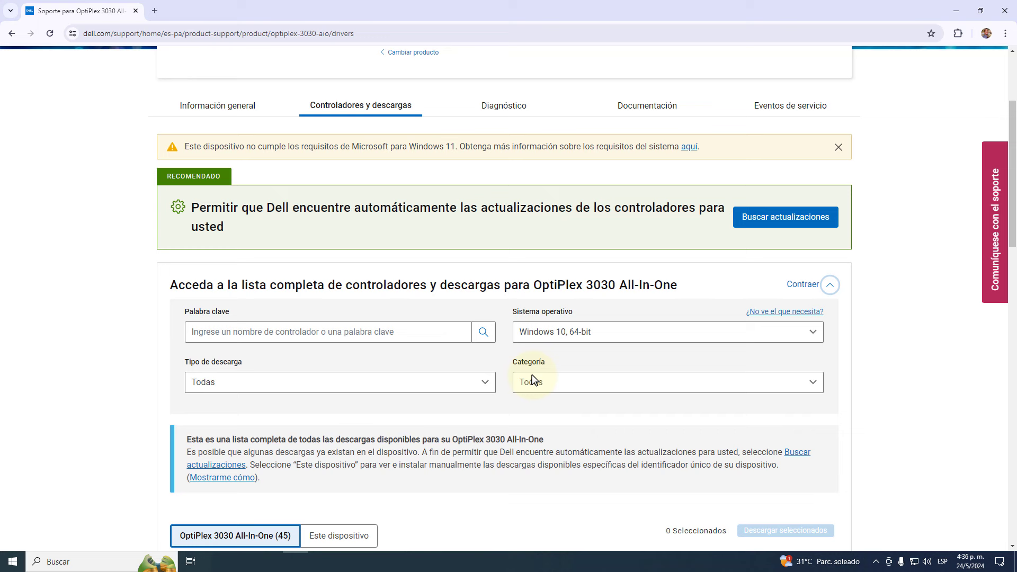
{"action": "left_click", "coordinate": [593, 334]}
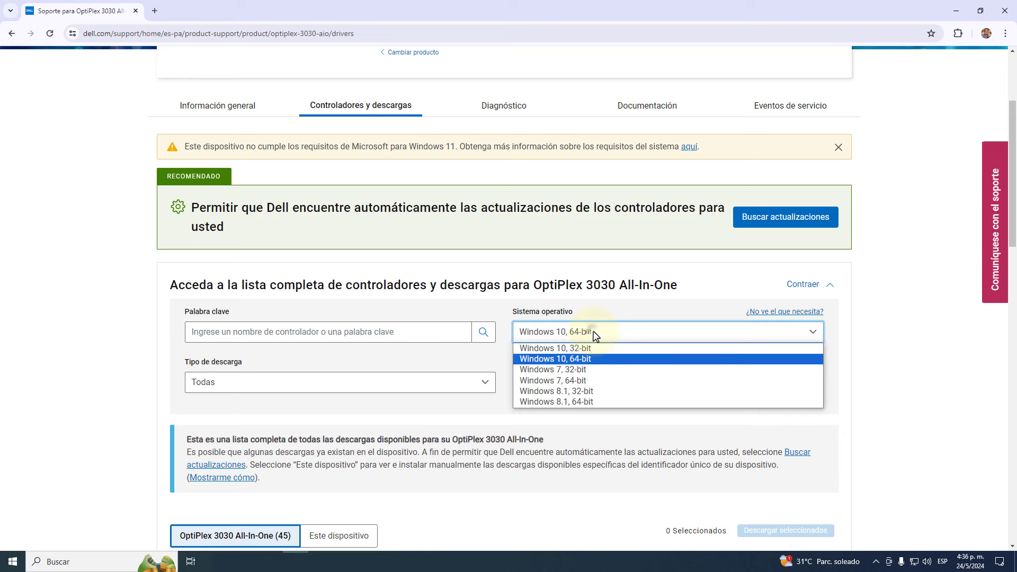
{"action": "left_click", "coordinate": [565, 362]}
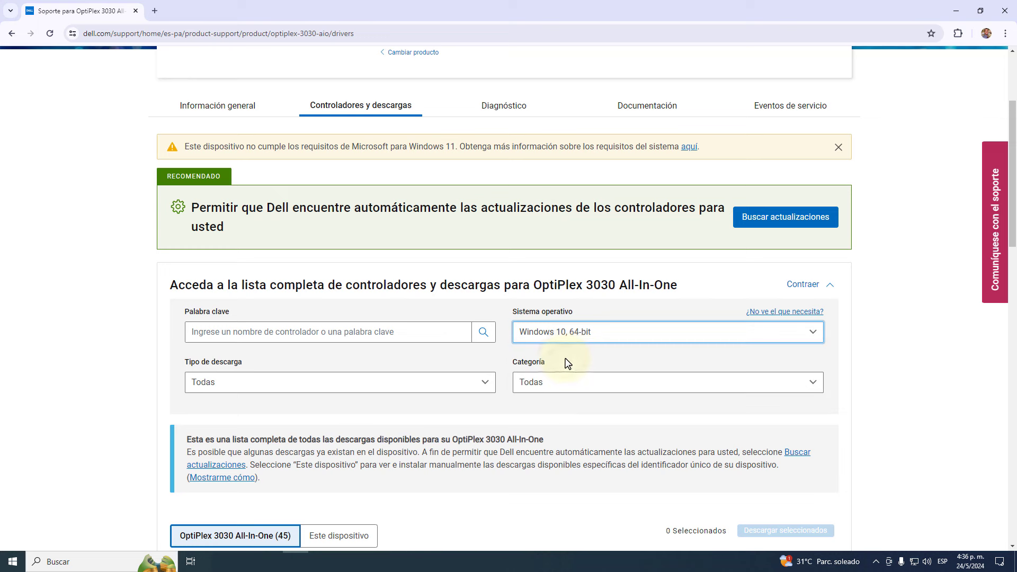
Step: Filter the OptiPlex 3030 All-In-One driver list to the Video category, keeping the download type at Todas
{"action": "left_click", "coordinate": [459, 386]}
{"action": "left_click", "coordinate": [358, 379]}
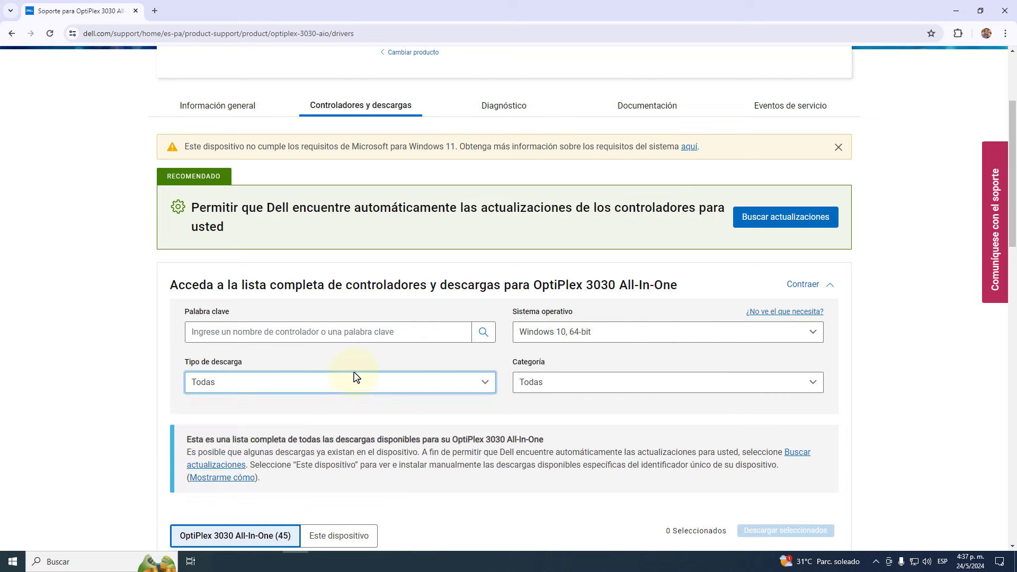
{"action": "left_click", "coordinate": [356, 378]}
{"action": "left_click", "coordinate": [565, 391]}
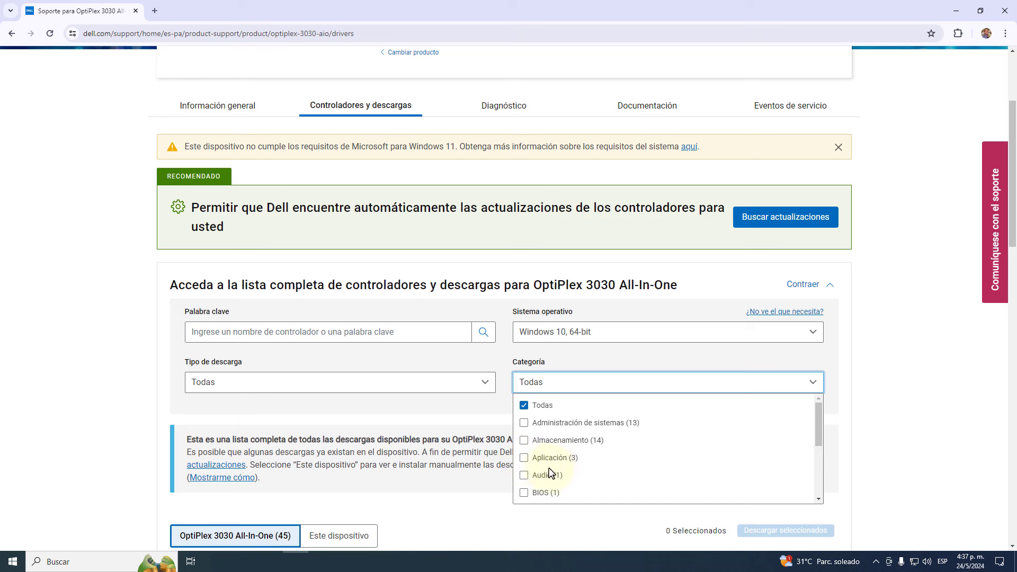
{"action": "scroll", "coordinate": [550, 472], "scroll_direction": "down", "scroll_amount": 1}
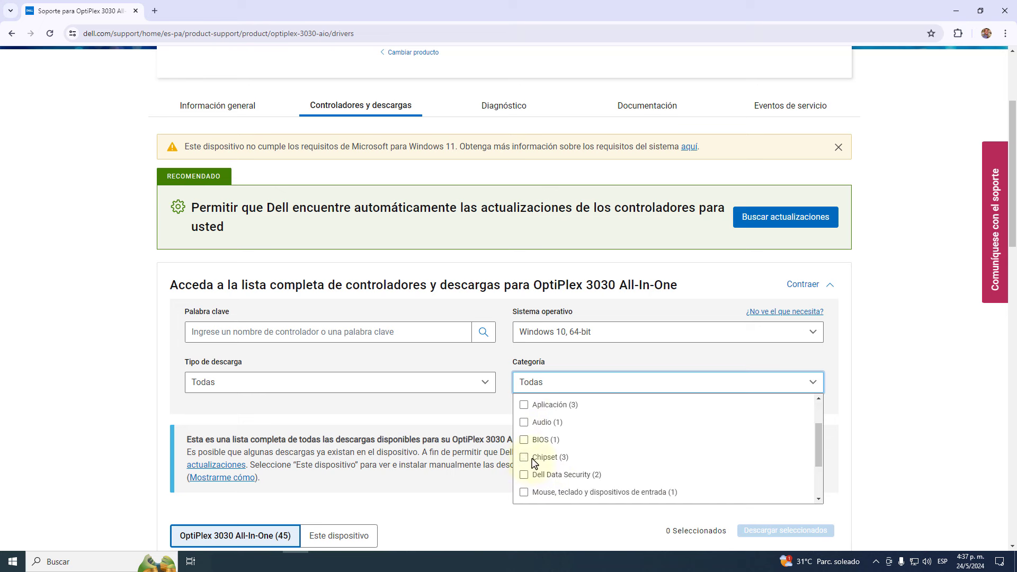
{"action": "scroll", "coordinate": [582, 461], "scroll_direction": "down", "scroll_amount": 2}
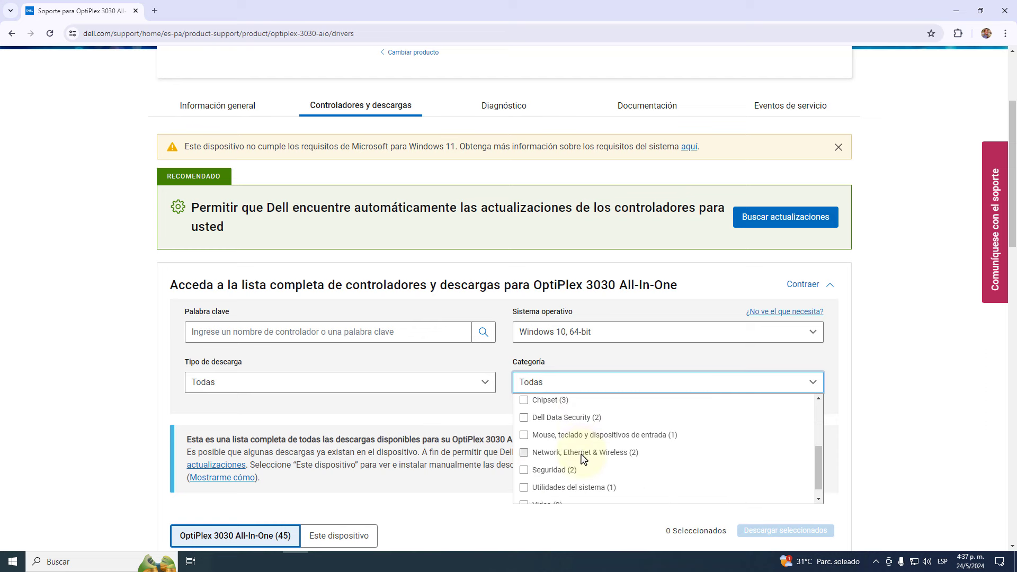
{"action": "scroll", "coordinate": [582, 459], "scroll_direction": "down", "scroll_amount": 1}
{"action": "scroll", "coordinate": [588, 466], "scroll_direction": "down", "scroll_amount": 1}
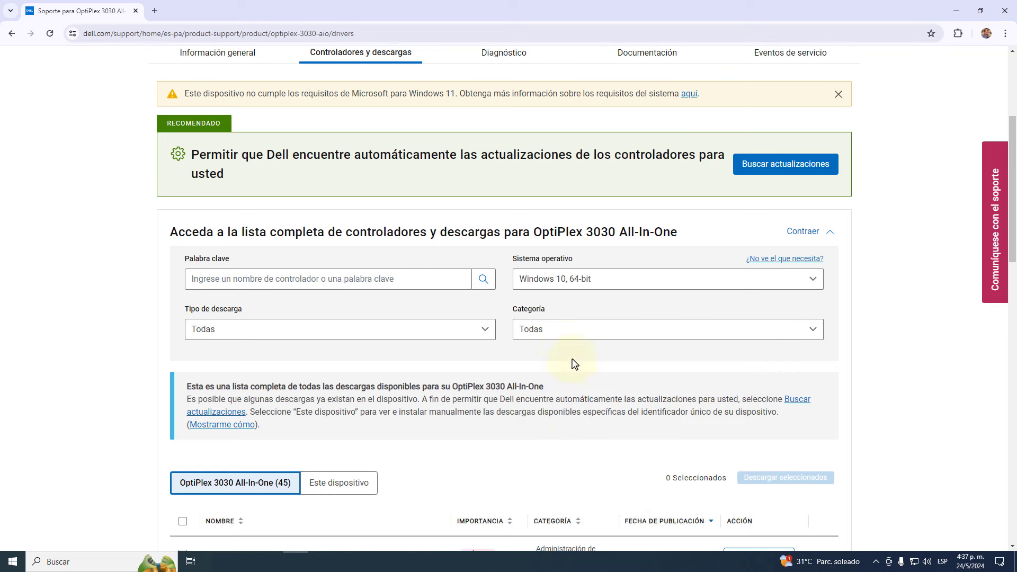
{"action": "left_click", "coordinate": [563, 334]}
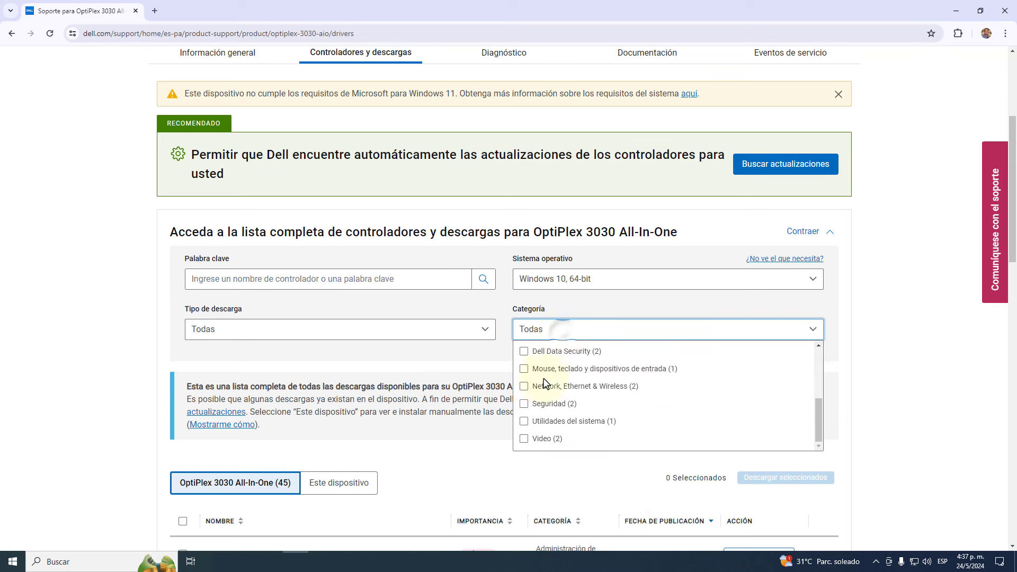
{"action": "left_click", "coordinate": [523, 439]}
Step: Download the Intel HD Graphics 4000 y 5000 graphics driver and check it in the recent downloads
{"action": "scroll", "coordinate": [501, 455], "scroll_direction": "down", "scroll_amount": 3}
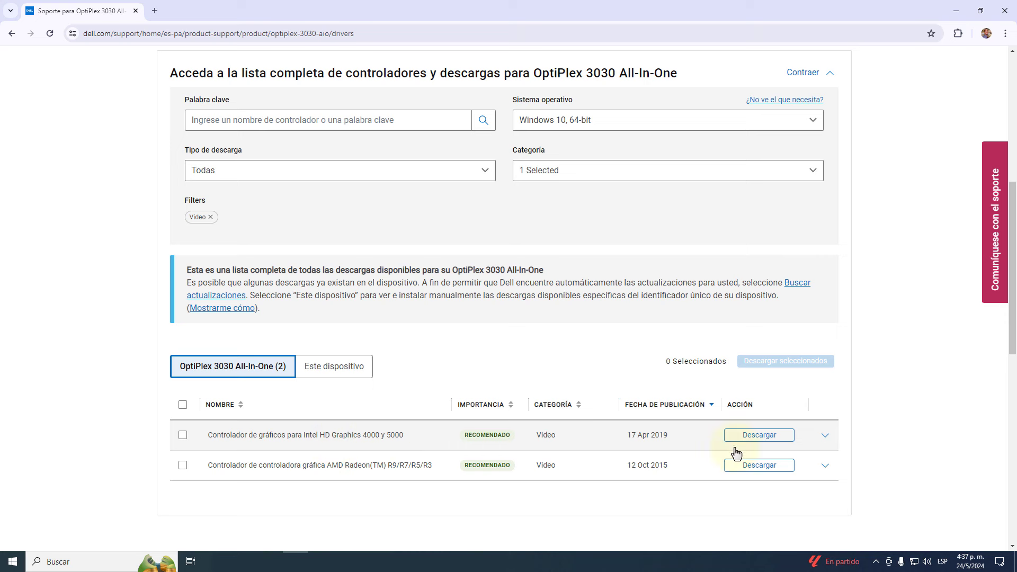
{"action": "left_click", "coordinate": [774, 439]}
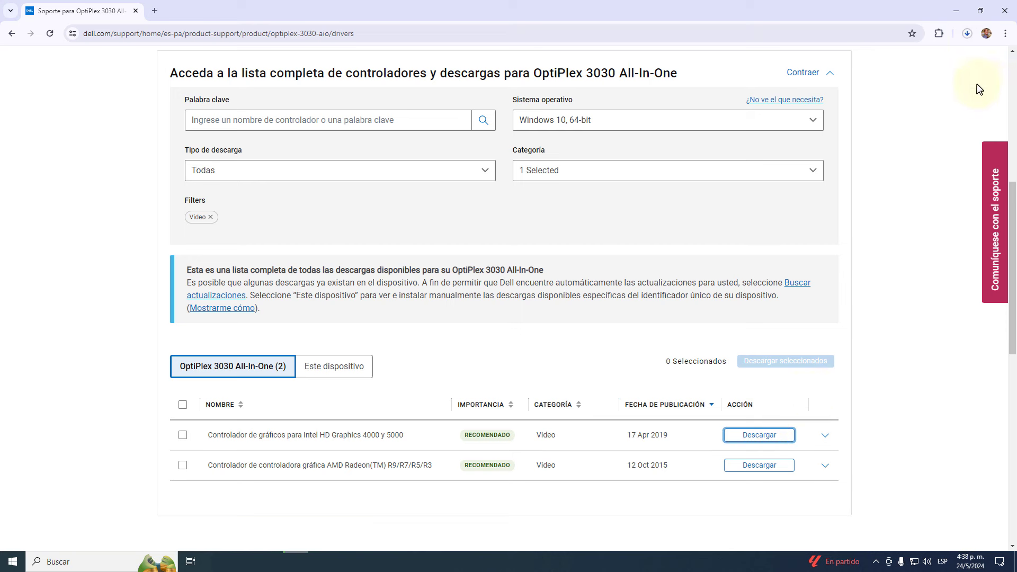
{"action": "left_click", "coordinate": [967, 34]}
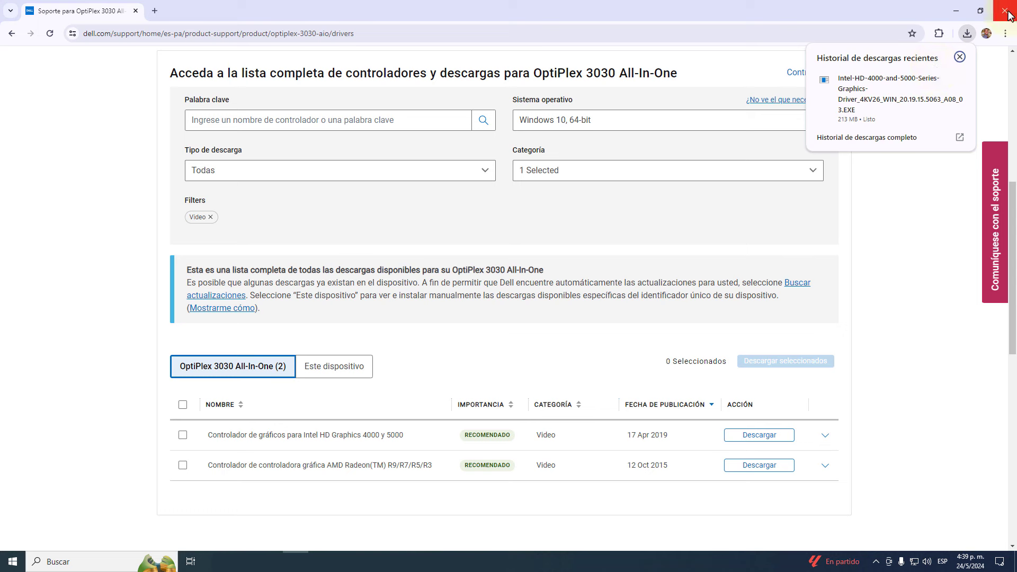
{"action": "left_click", "coordinate": [910, 62]}
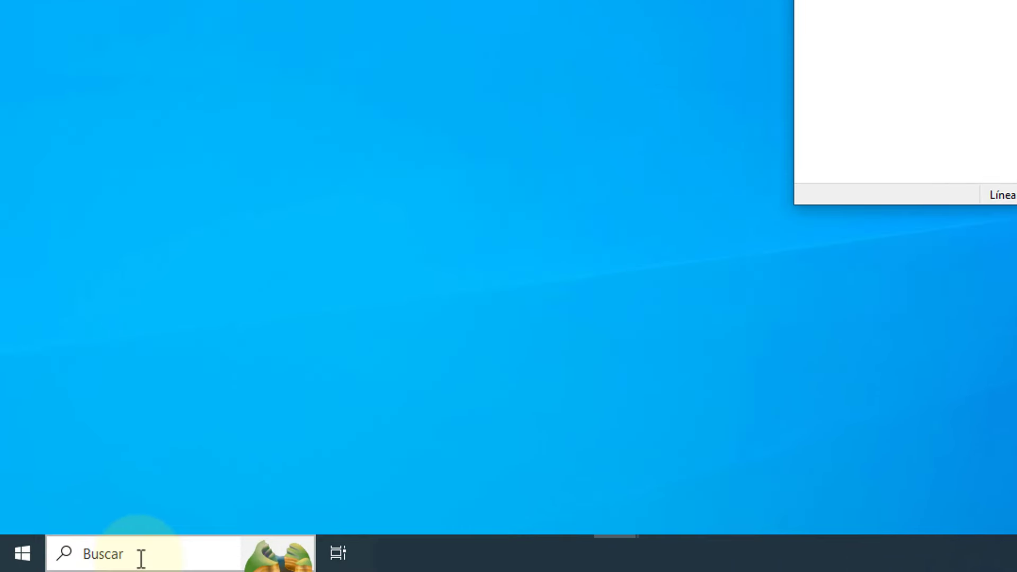
Step: Search Windows for "ejecu", open Ejecutar, minimize the Notepad window and move the Ejecutar dialog higher on the desktop
{"action": "left_click", "coordinate": [80, 563]}
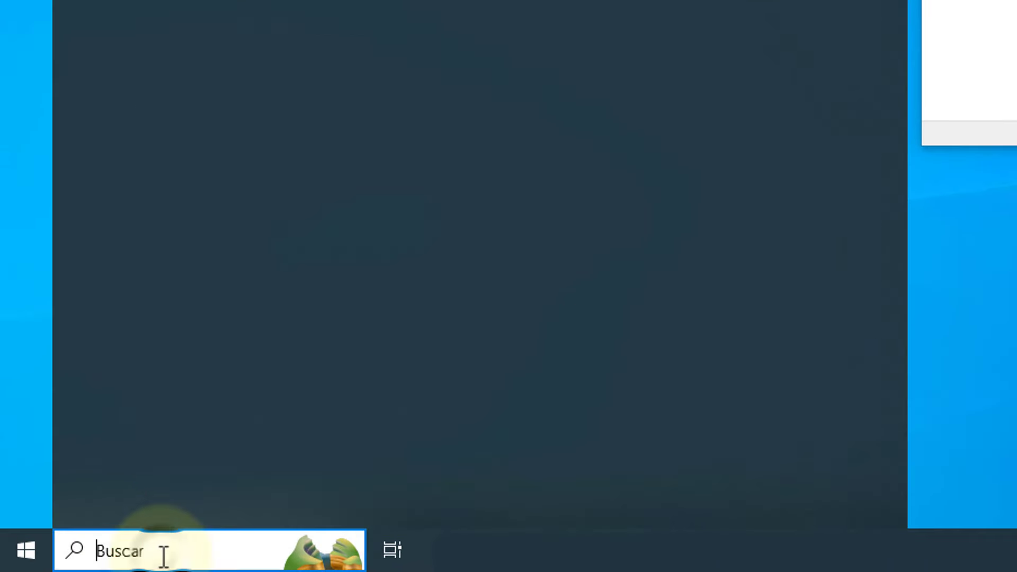
{"action": "type", "text": "eje"}
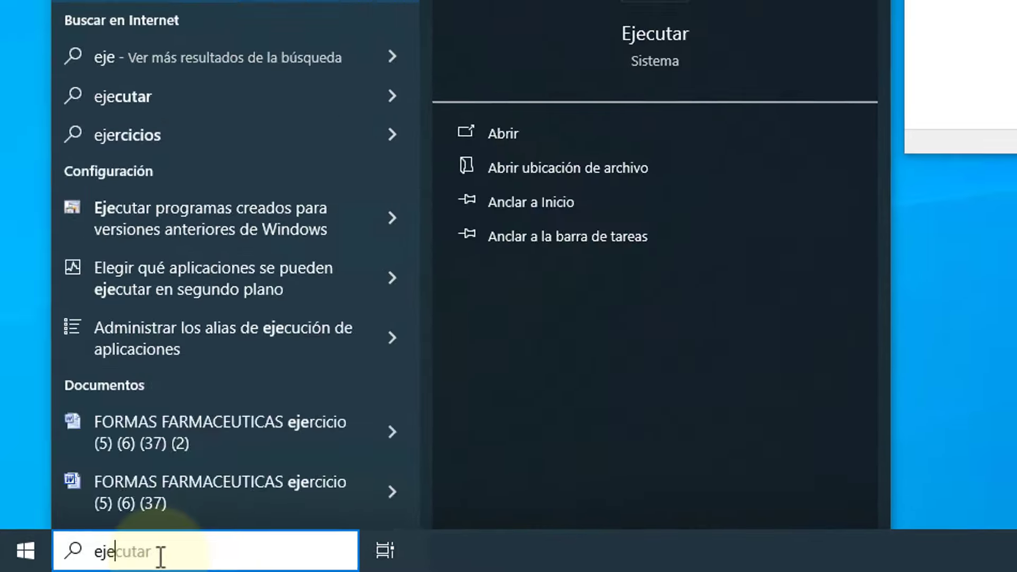
{"action": "type", "text": "cu"}
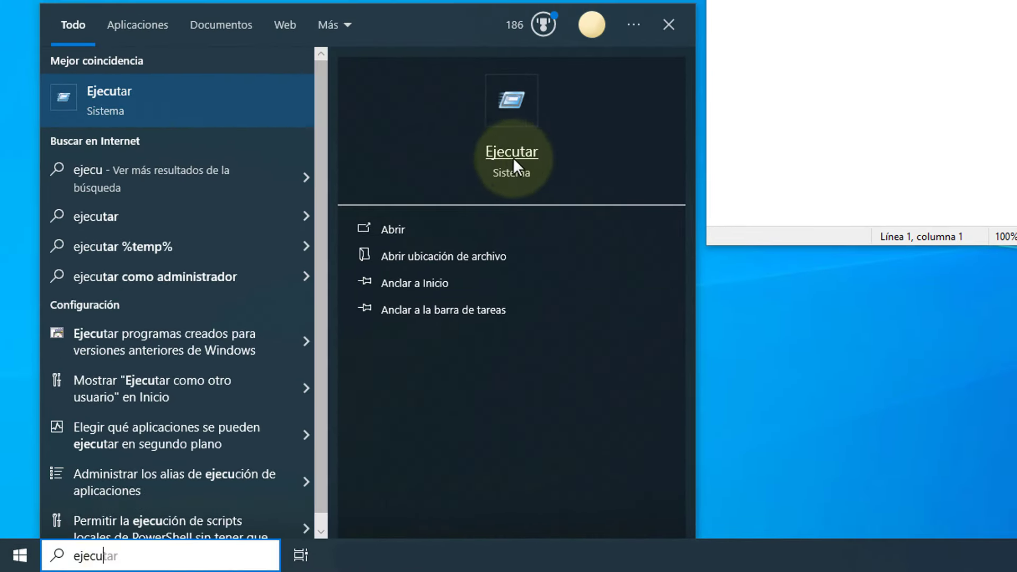
{"action": "left_click", "coordinate": [512, 156]}
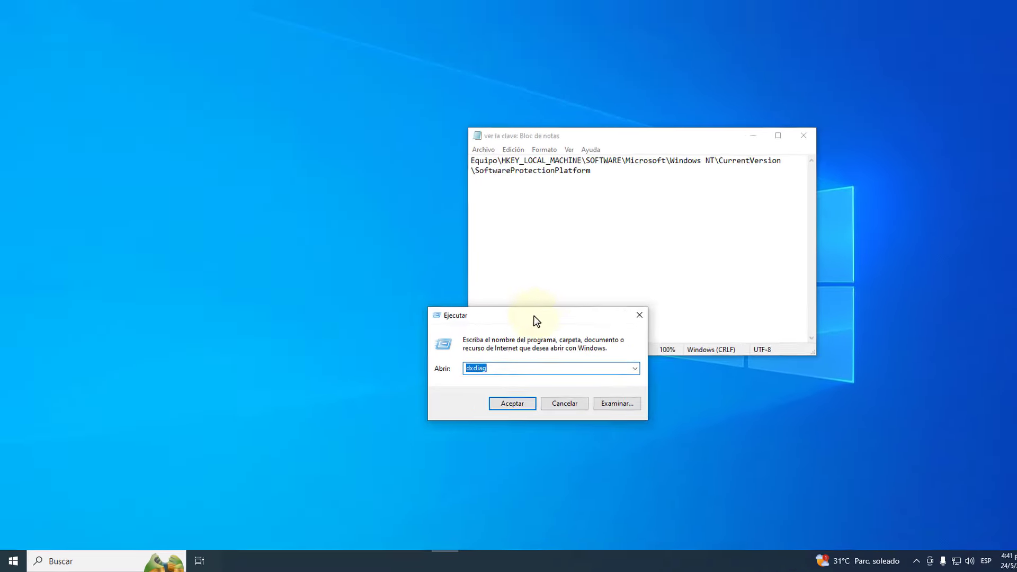
{"action": "left_click", "coordinate": [753, 136]}
{"action": "left_click_drag", "start_coordinate": [550, 323], "coordinate": [567, 192]}
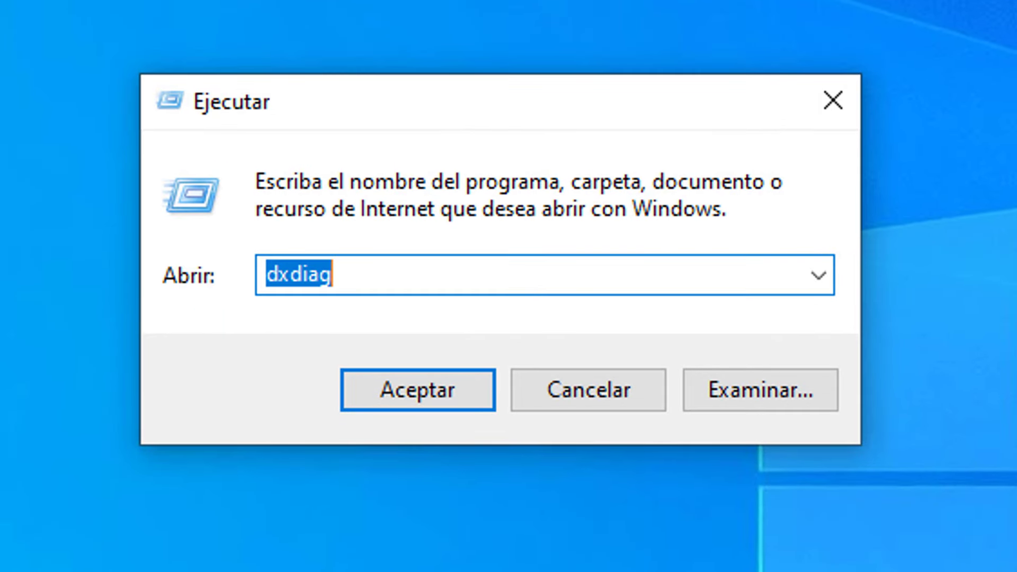
Step: Run "regedit" from the Ejecutar dialog to open the Registry Editor
{"action": "type", "text": "re"}
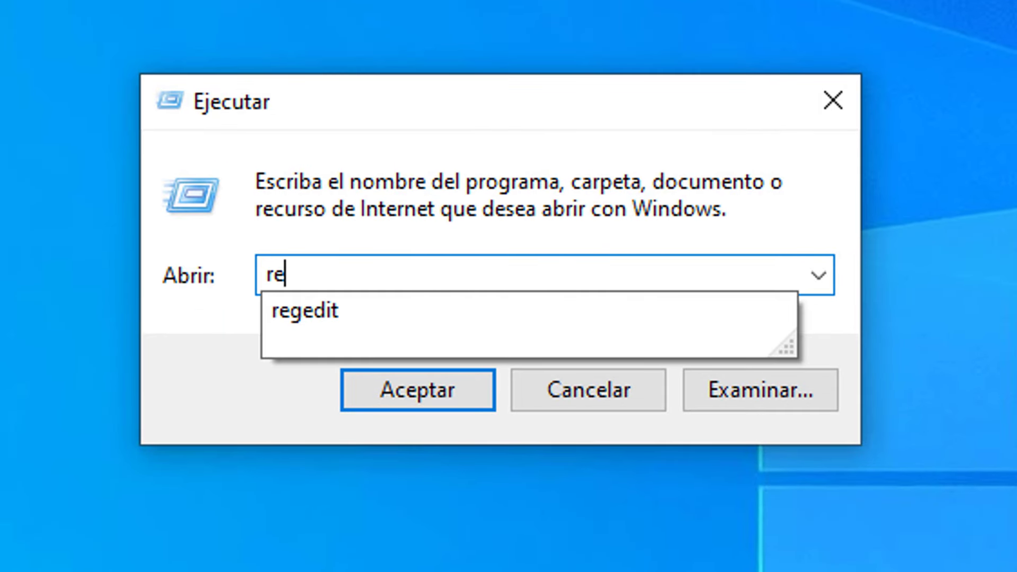
{"action": "type", "text": "ged"}
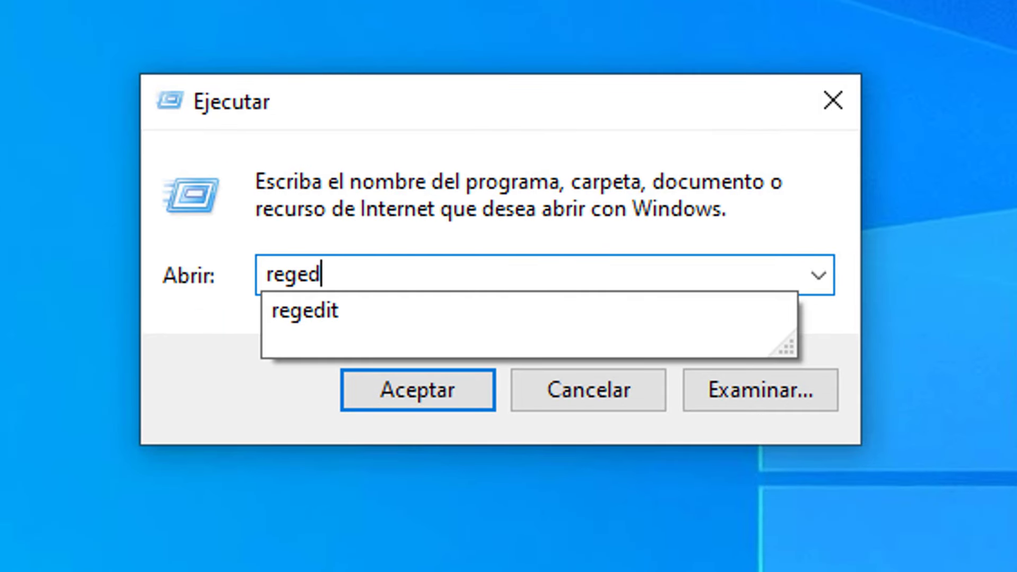
{"action": "type", "text": "it"}
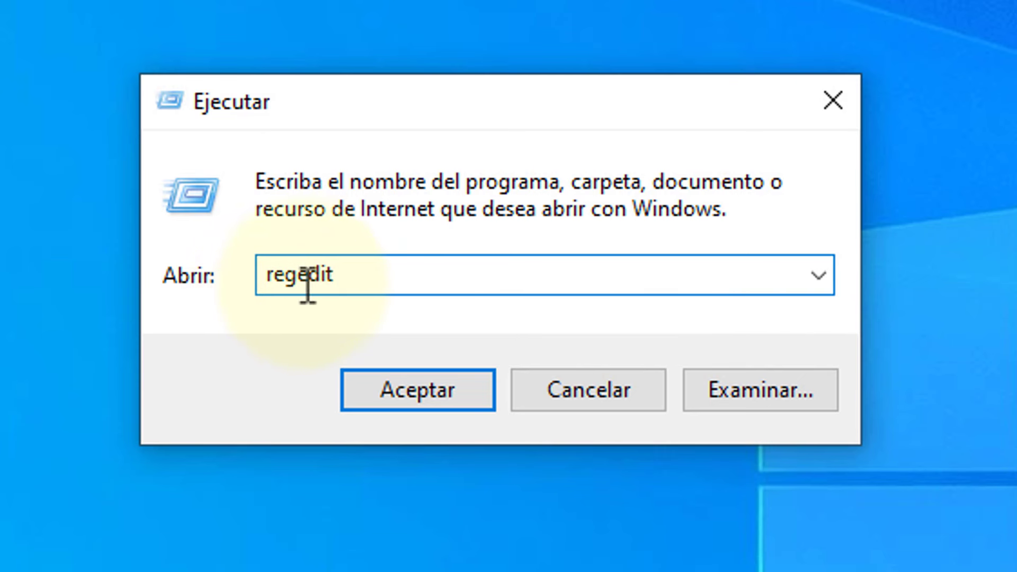
{"action": "left_click", "coordinate": [414, 392]}
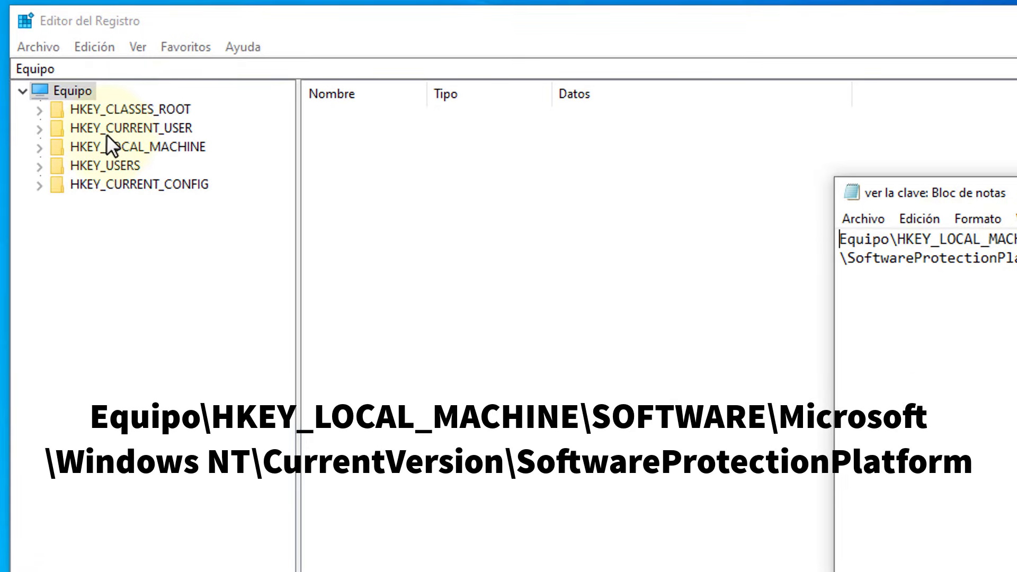
Step: Expand the registry tree through HKEY_LOCAL_MACHINE and SOFTWARE to the Microsoft key's subkeys
{"action": "left_click", "coordinate": [40, 148]}
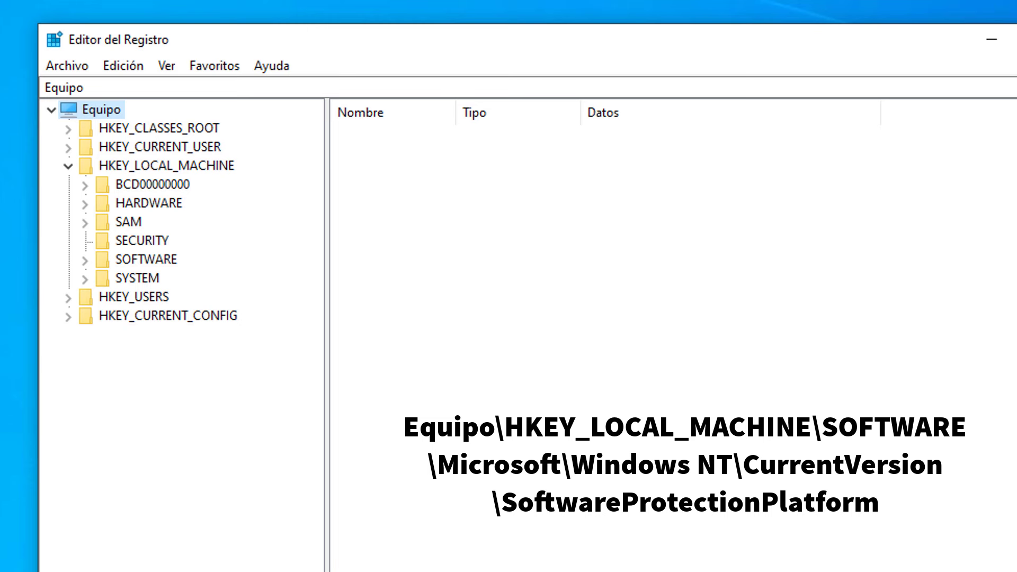
{"action": "key", "text": "alt+Tab"}
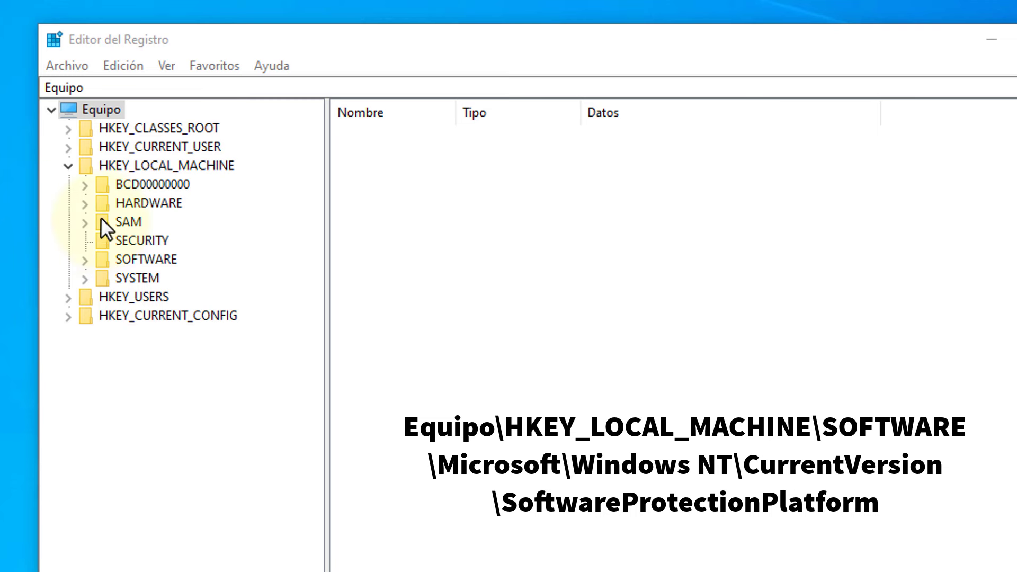
{"action": "left_click", "coordinate": [84, 260]}
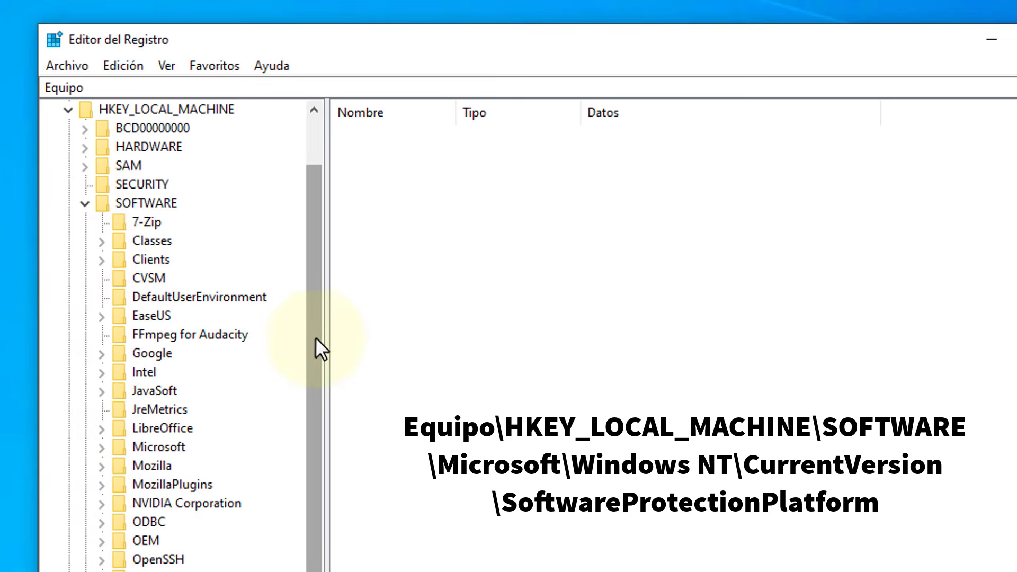
{"action": "left_click_drag", "start_coordinate": [312, 338], "coordinate": [313, 356]}
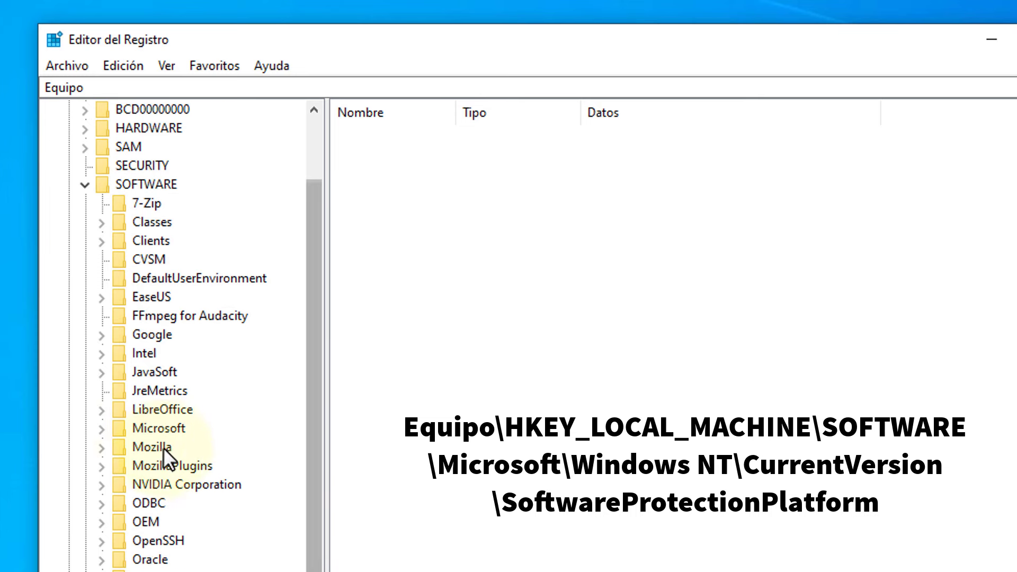
{"action": "left_click", "coordinate": [101, 429]}
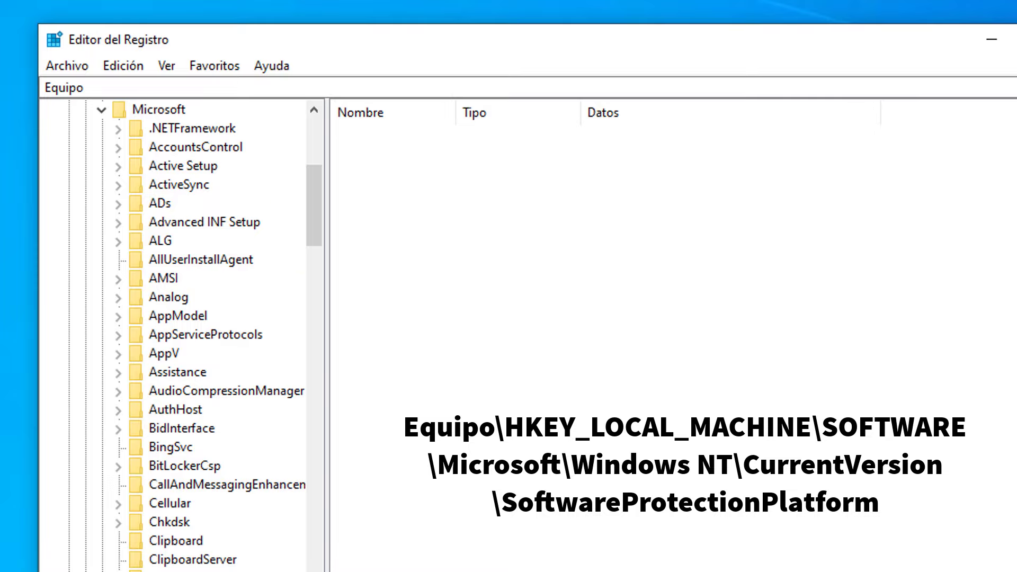
Step: Expand the Windows NT key under Microsoft and its CurrentVersion subkey
{"action": "left_click_drag", "start_coordinate": [313, 222], "coordinate": [313, 571]}
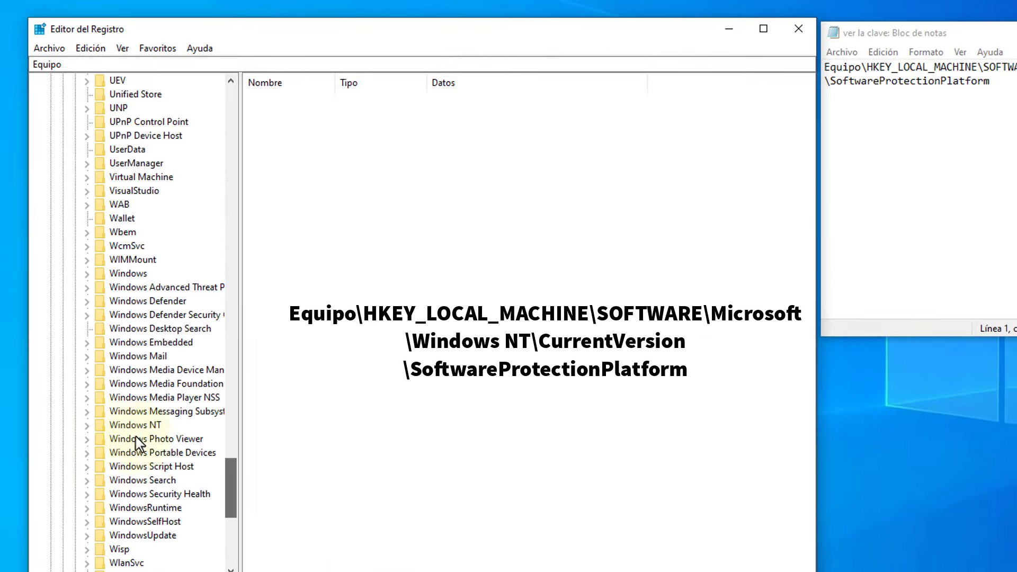
{"action": "left_click_drag", "start_coordinate": [139, 442], "coordinate": [106, 427]}
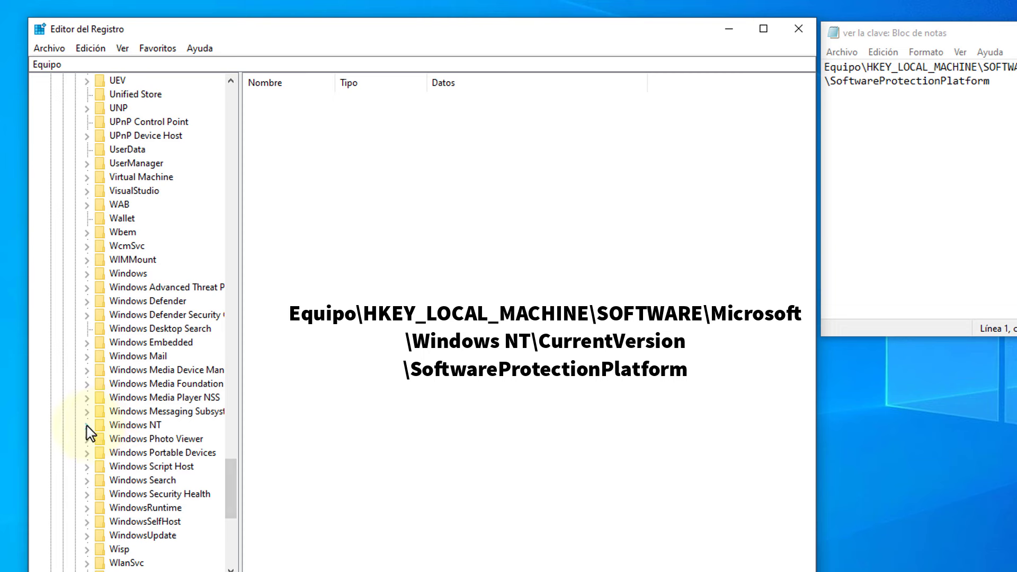
{"action": "left_click", "coordinate": [86, 425]}
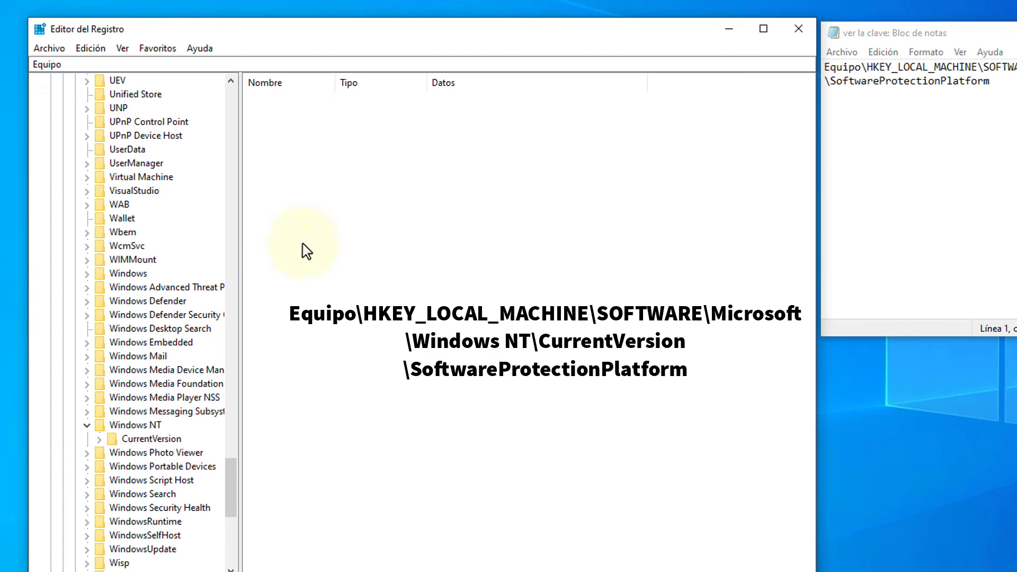
{"action": "left_click", "coordinate": [99, 439]}
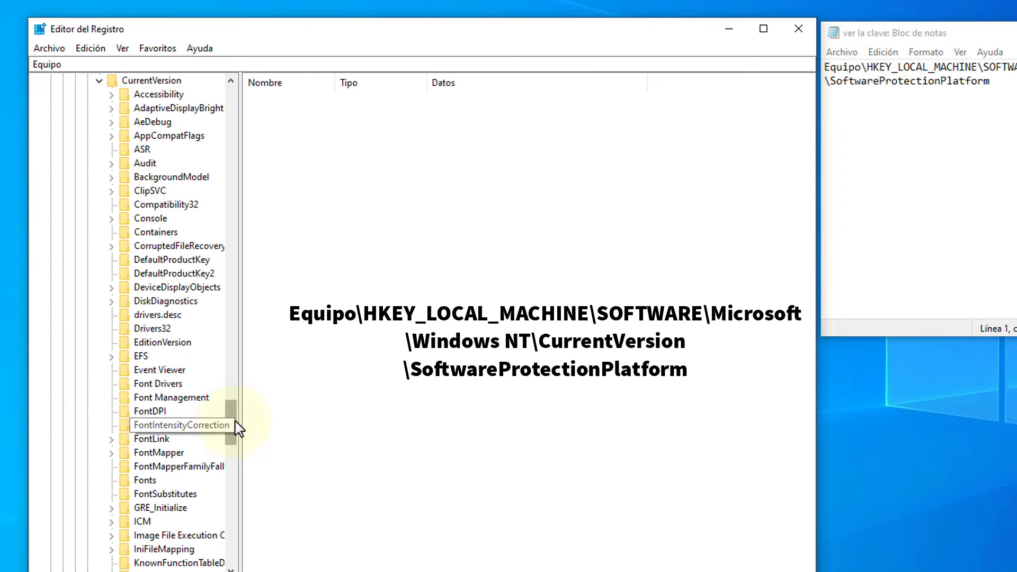
Step: Widen the registry key tree and select the SoftwareProtectionPlatform key under CurrentVersion
{"action": "left_click_drag", "start_coordinate": [233, 421], "coordinate": [227, 468]}
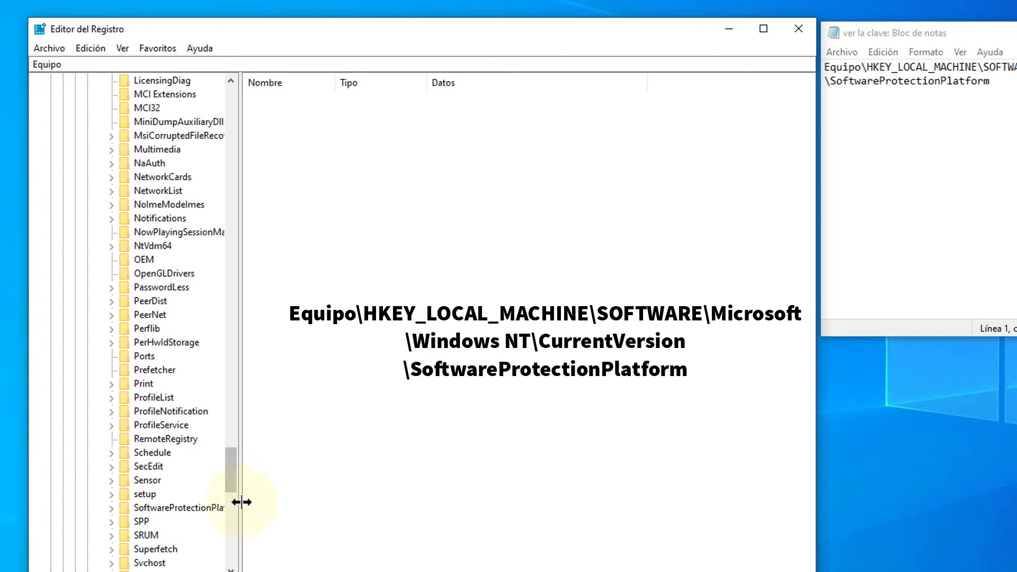
{"action": "left_click_drag", "start_coordinate": [241, 504], "coordinate": [286, 498]}
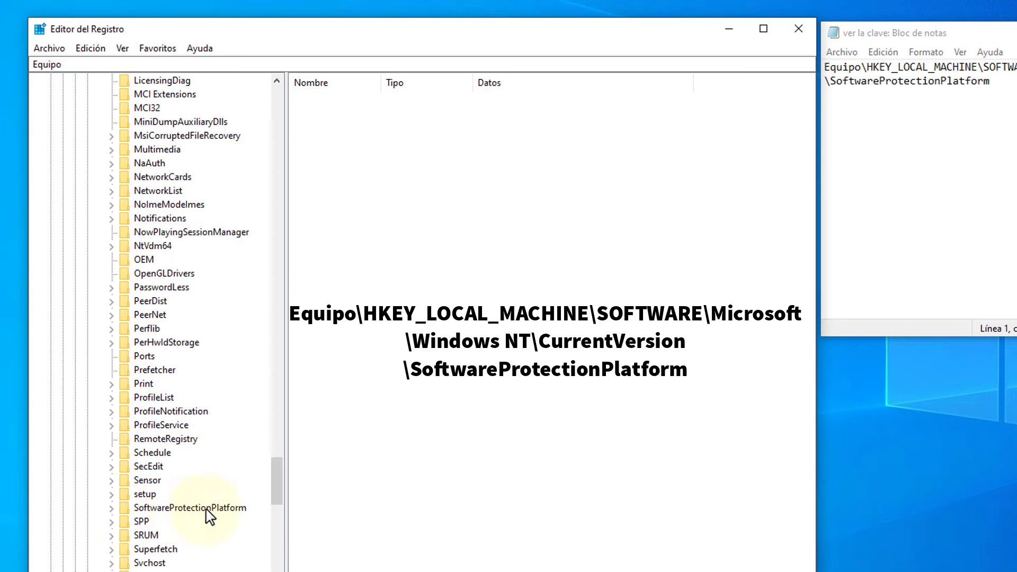
{"action": "left_click", "coordinate": [182, 509]}
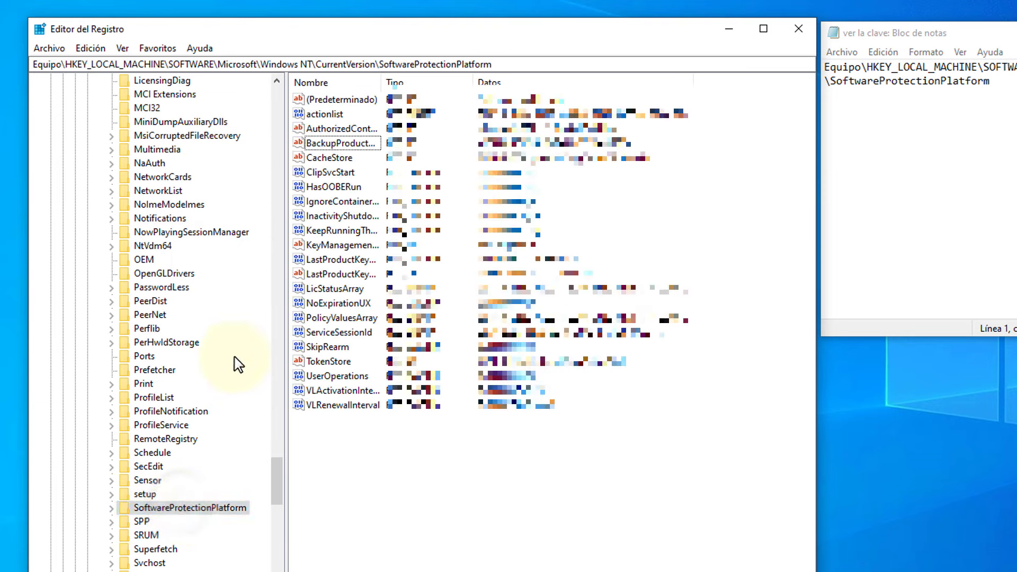
Step: Open the BackupProductKeyDefault value to view the stored Windows product key, and close it without changes
{"action": "left_click", "coordinate": [355, 152]}
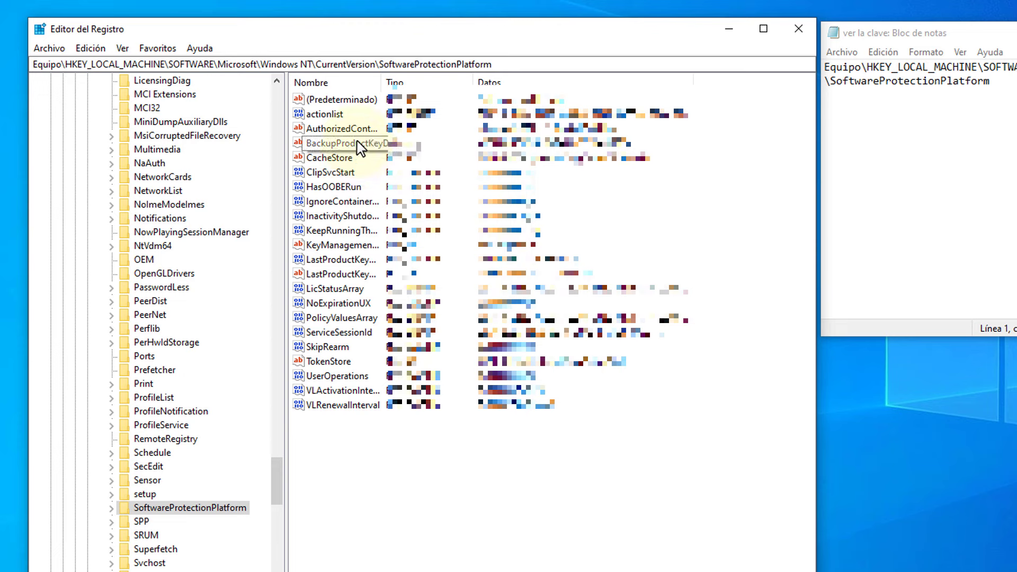
{"action": "left_click", "coordinate": [366, 145]}
{"action": "double_click", "coordinate": [371, 154]}
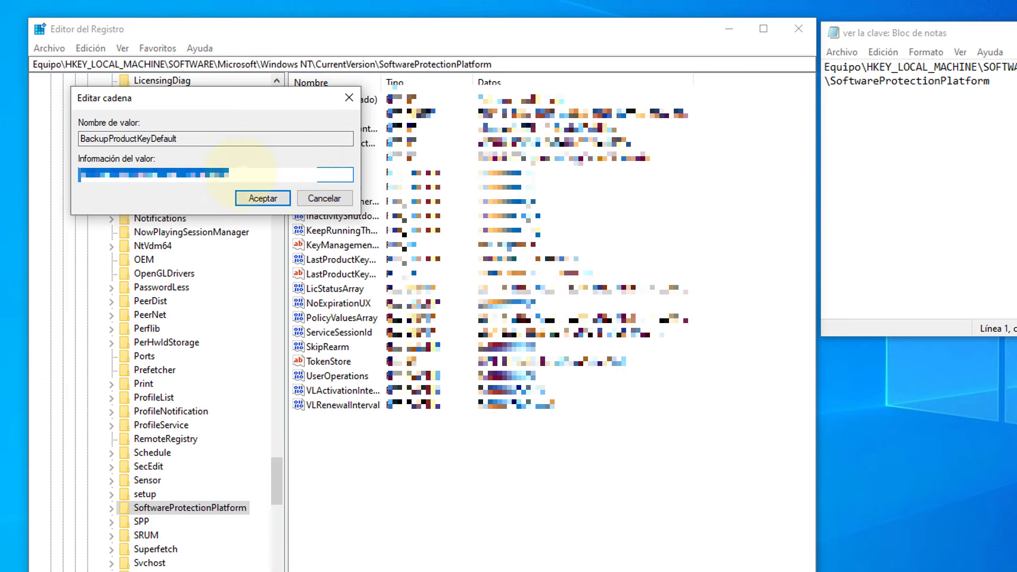
{"action": "left_click", "coordinate": [242, 172]}
{"action": "left_click", "coordinate": [252, 173]}
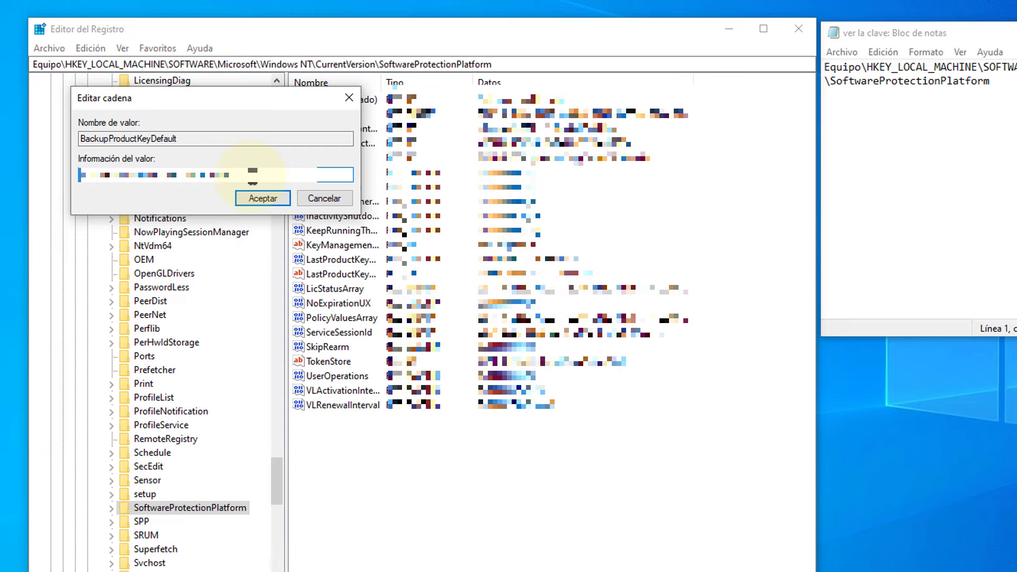
{"action": "left_click", "coordinate": [349, 101]}
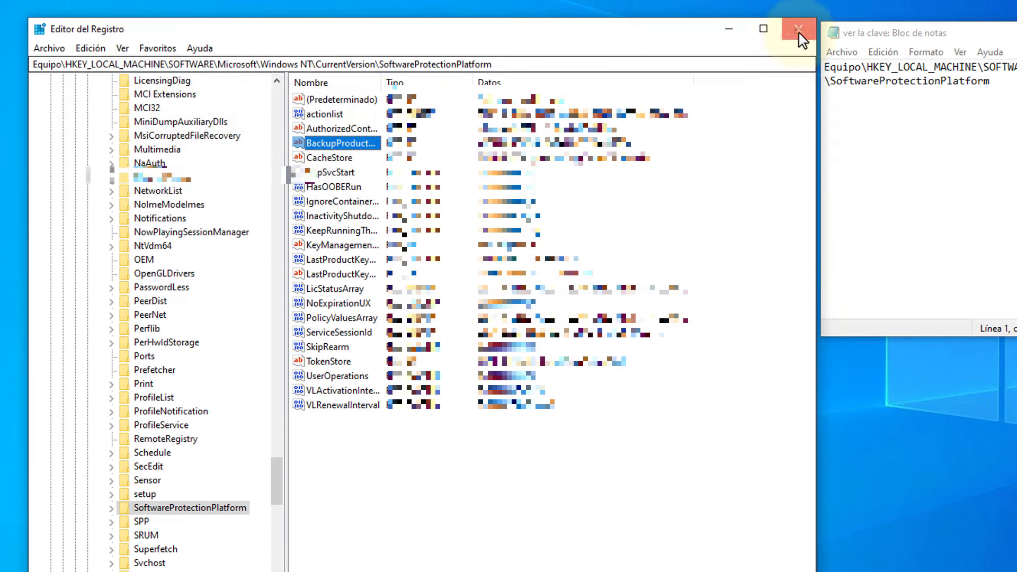
Step: Close the Registry Editor, find rufus-4.4.exe with the Windows search, and switch to Rufus by launching it
{"action": "left_click", "coordinate": [798, 29]}
{"action": "left_click", "coordinate": [928, 102]}
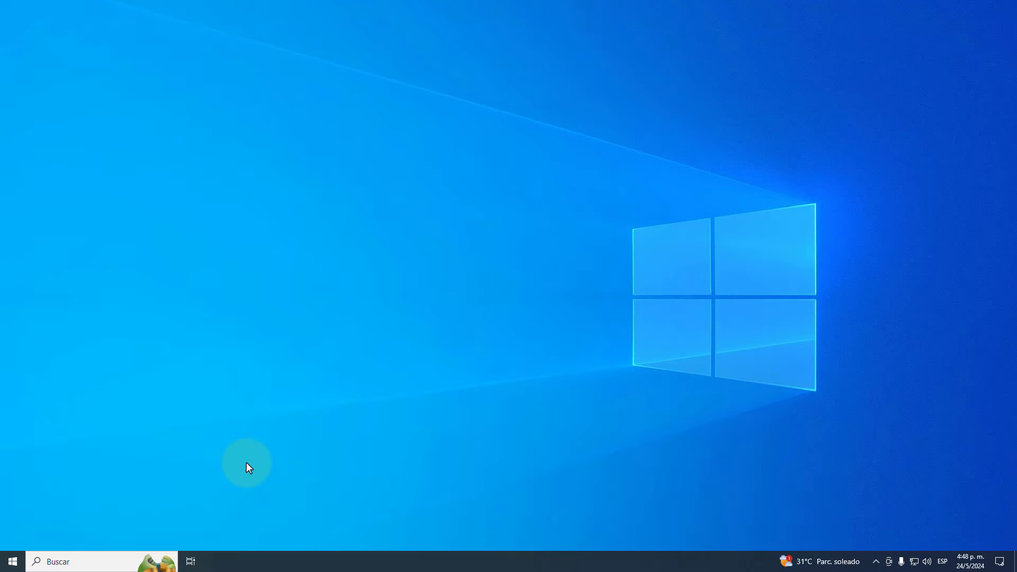
{"action": "left_click", "coordinate": [121, 557]}
{"action": "type", "text": "rufu"}
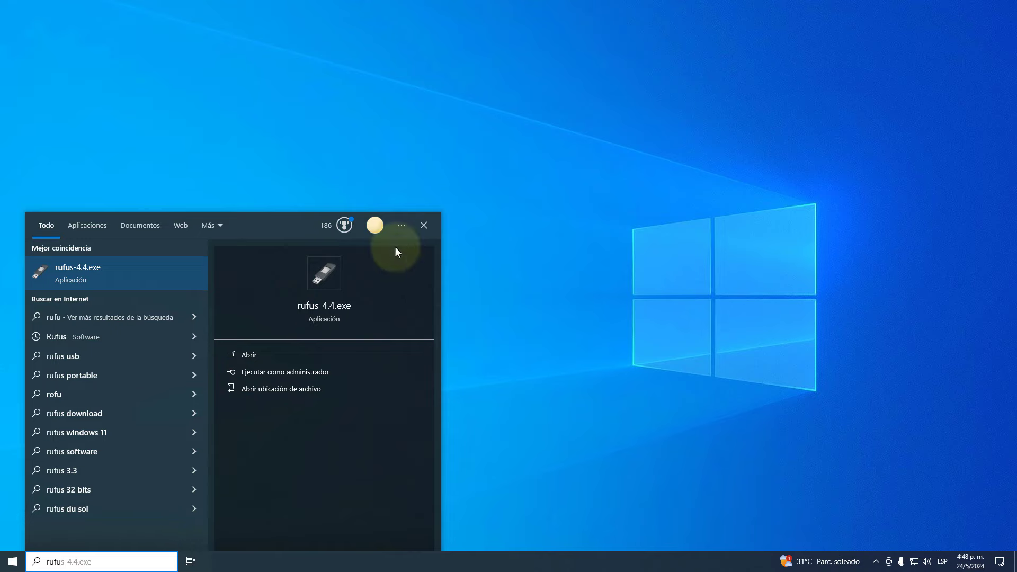
{"action": "left_click", "coordinate": [386, 298]}
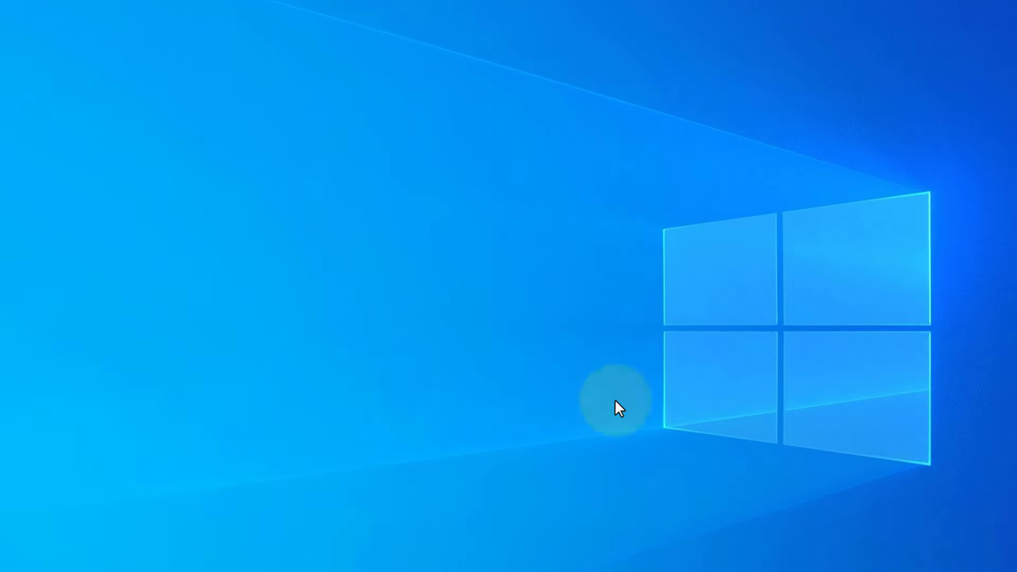
Step: Load the Windows 10 64bits ultimo ISO for the ESD-ISO (E:) drive and set the partition scheme to MBR
{"action": "left_click", "coordinate": [662, 108]}
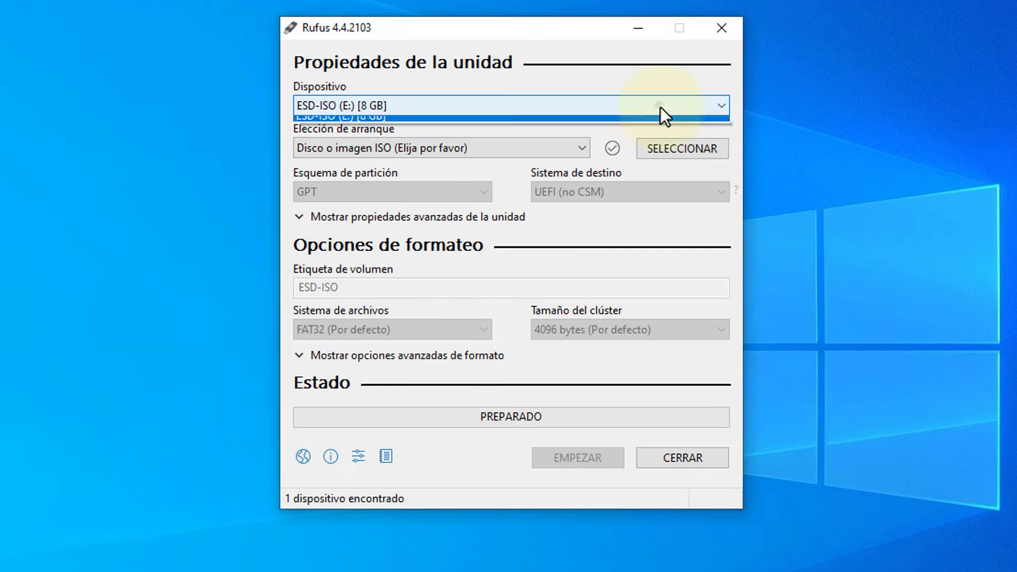
{"action": "left_click", "coordinate": [688, 147]}
{"action": "left_click", "coordinate": [680, 148]}
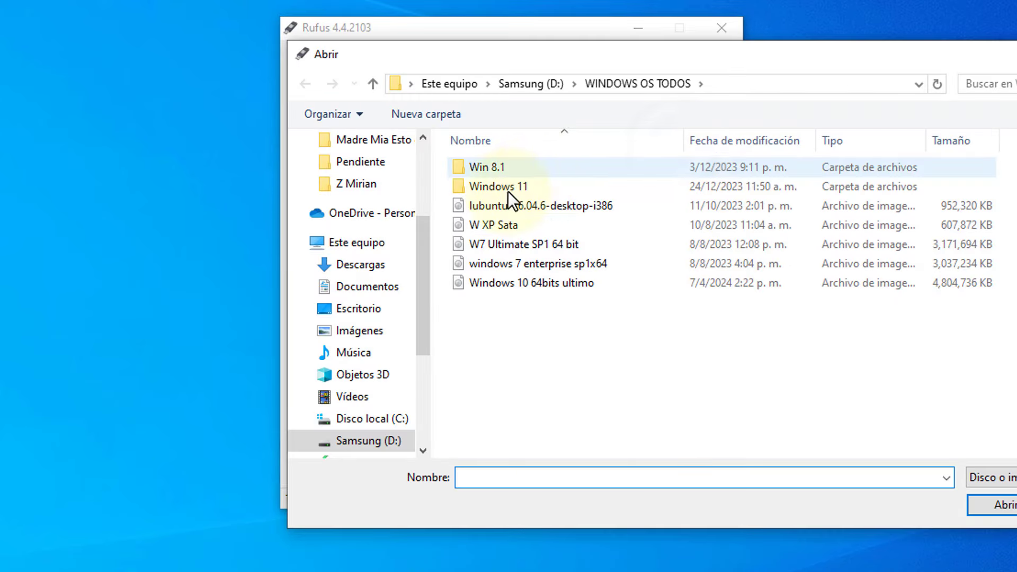
{"action": "double_click", "coordinate": [527, 282]}
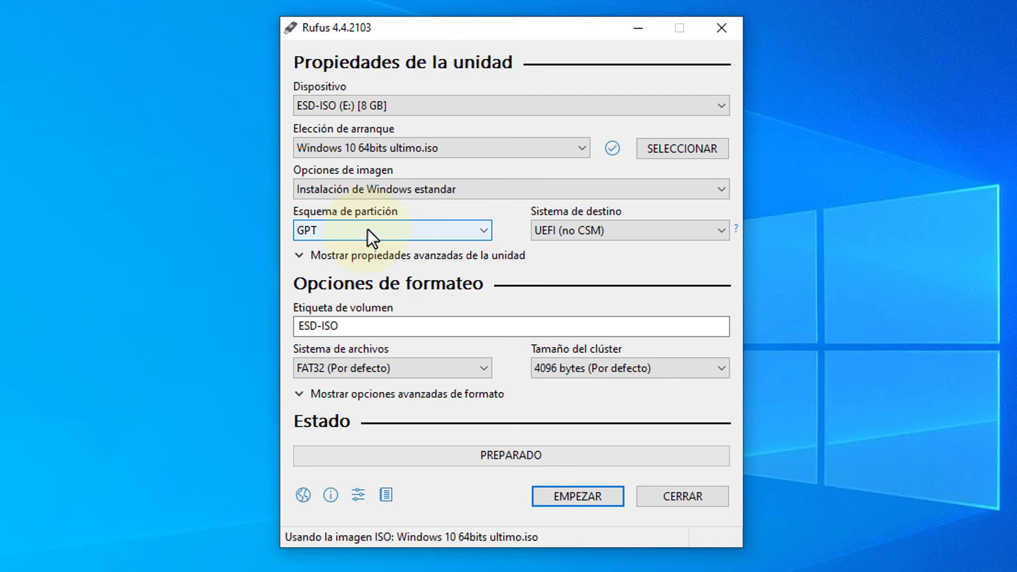
{"action": "left_click", "coordinate": [418, 232]}
{"action": "left_click", "coordinate": [321, 248]}
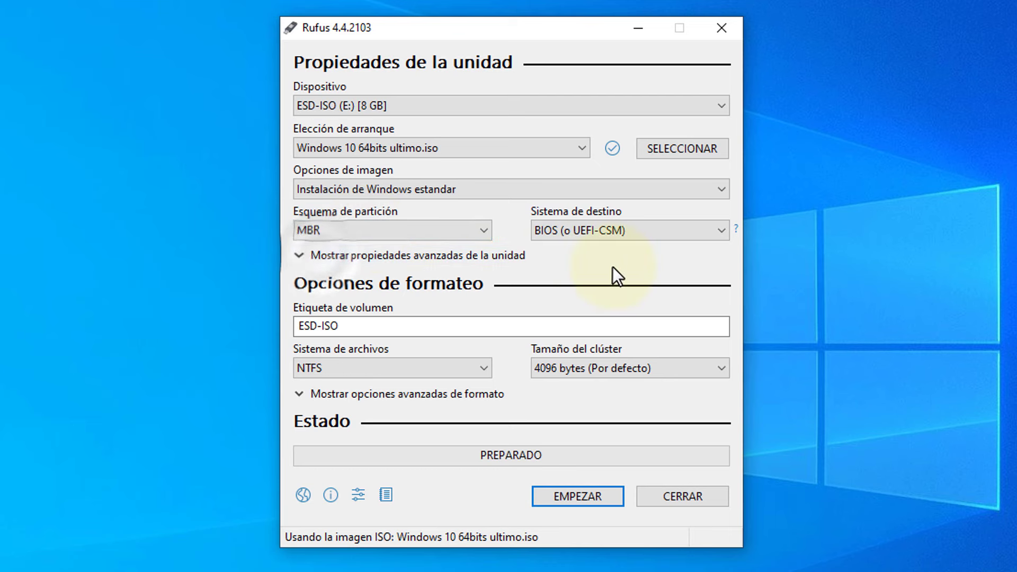